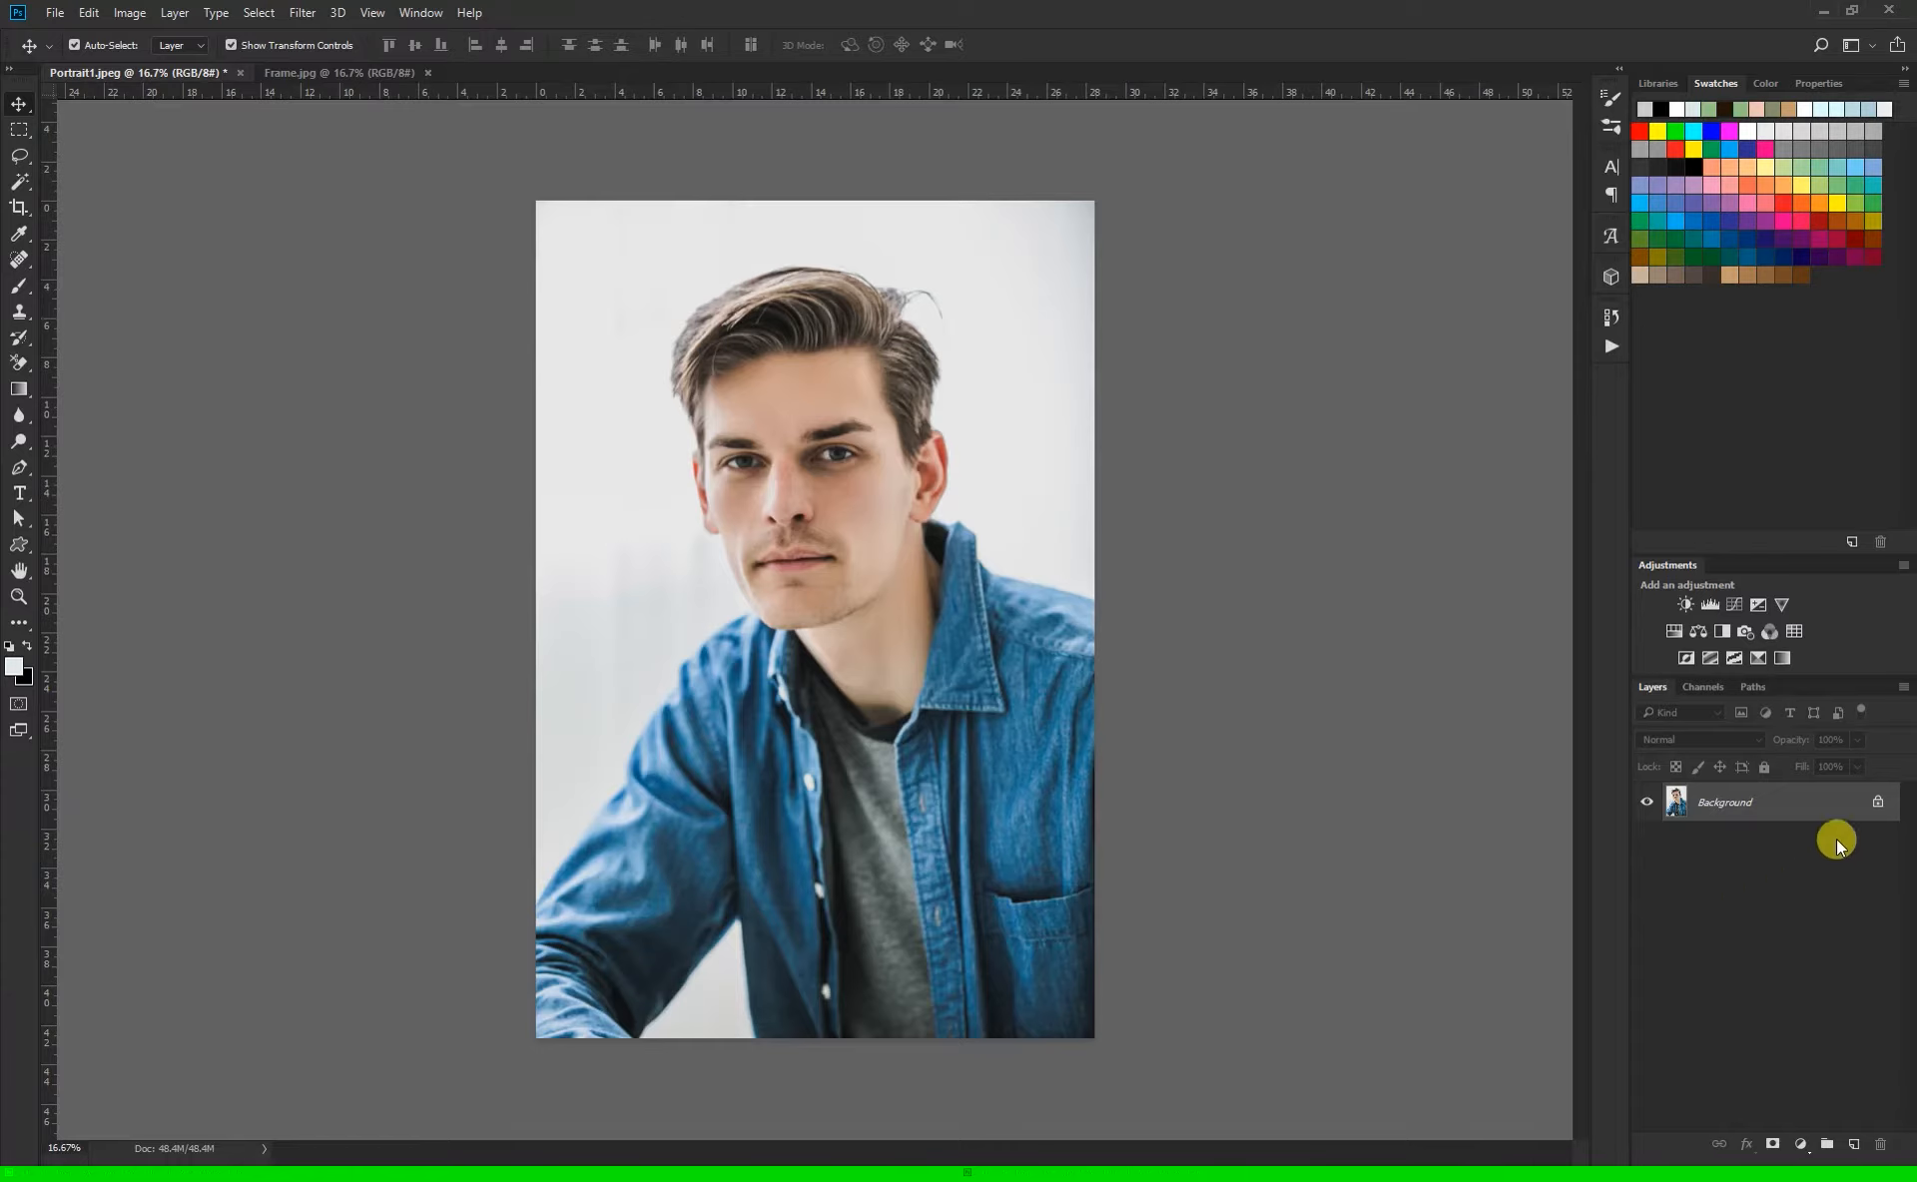
Step: Unlock the portrait layer and add a bright yellow (fffc00) Solid Color fill layer beneath it
left_click(1877, 804)
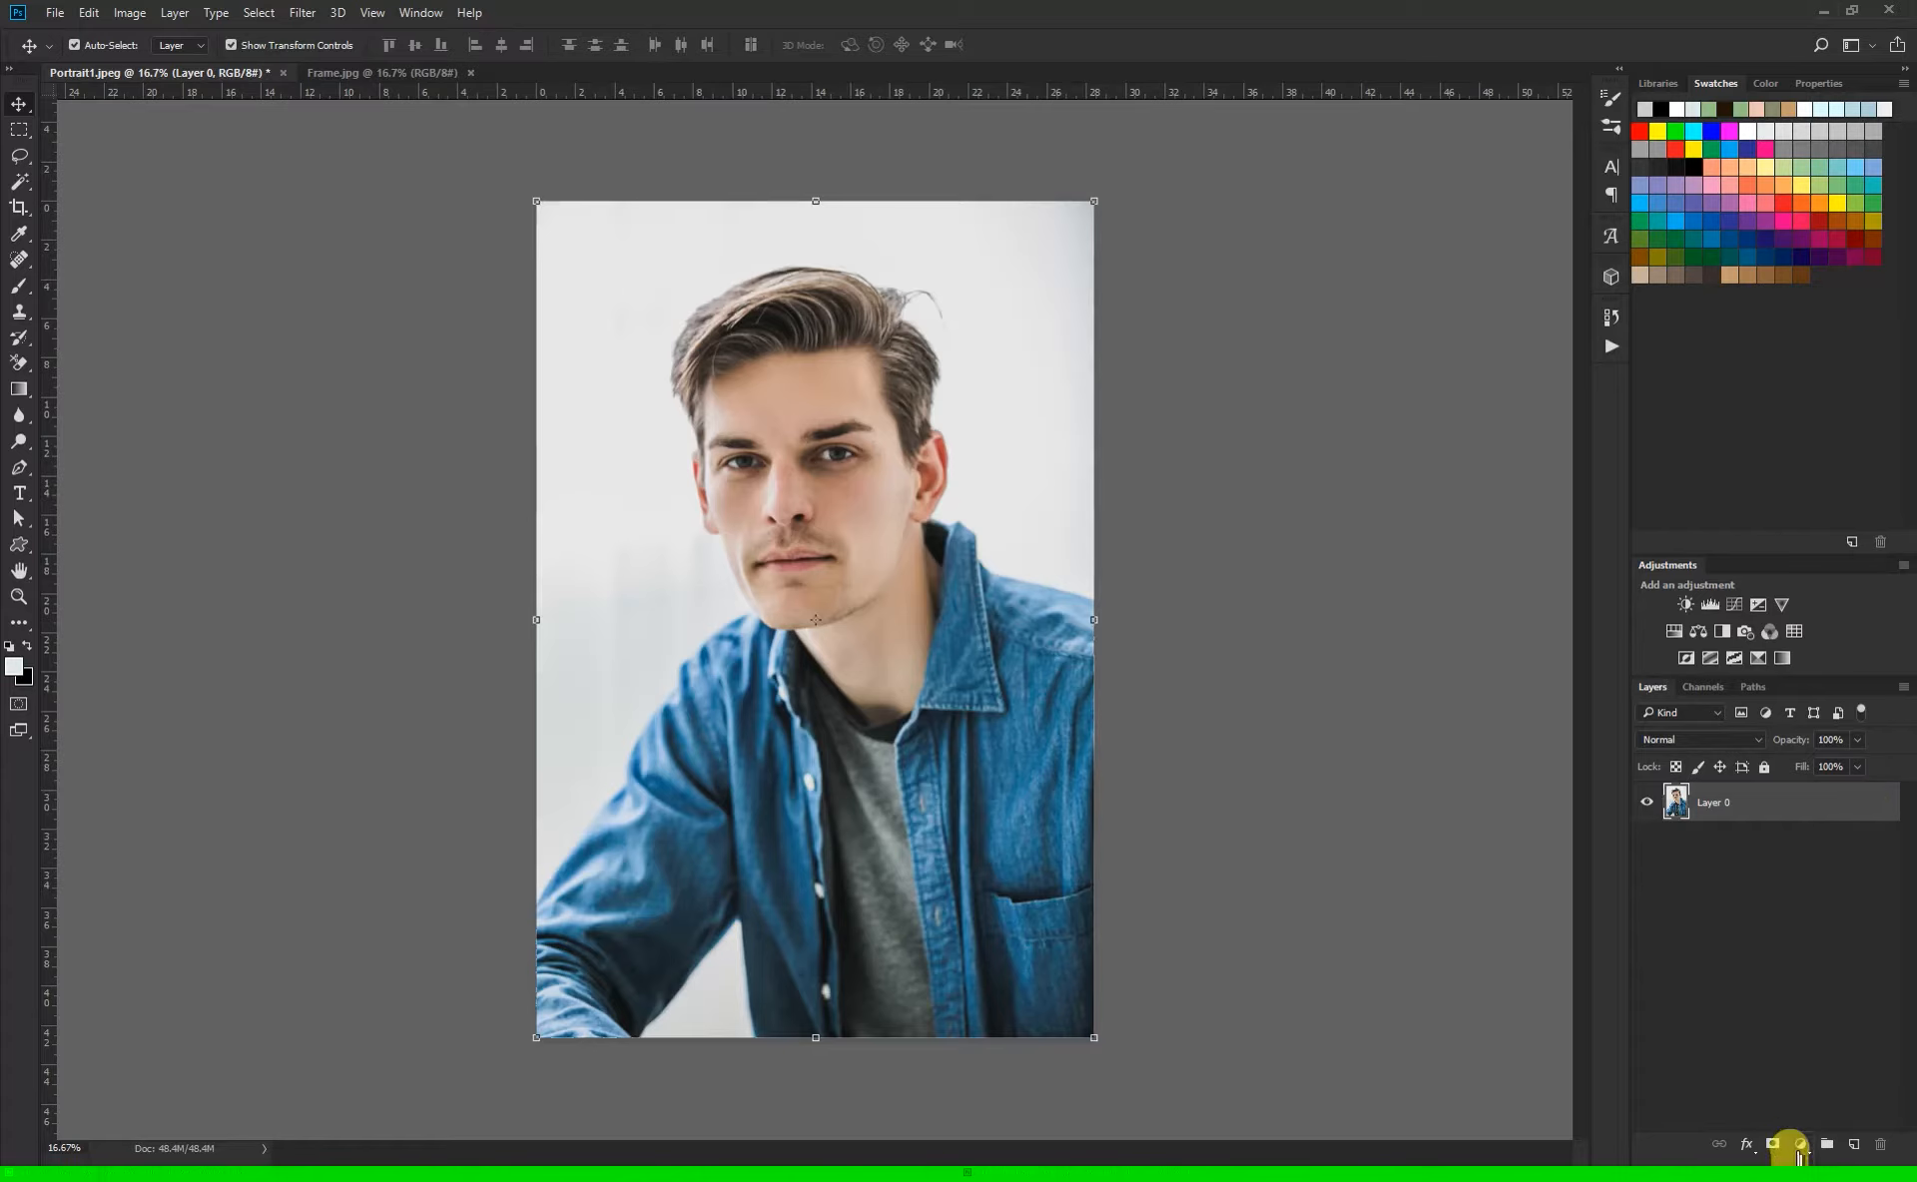
left_click(1800, 1148)
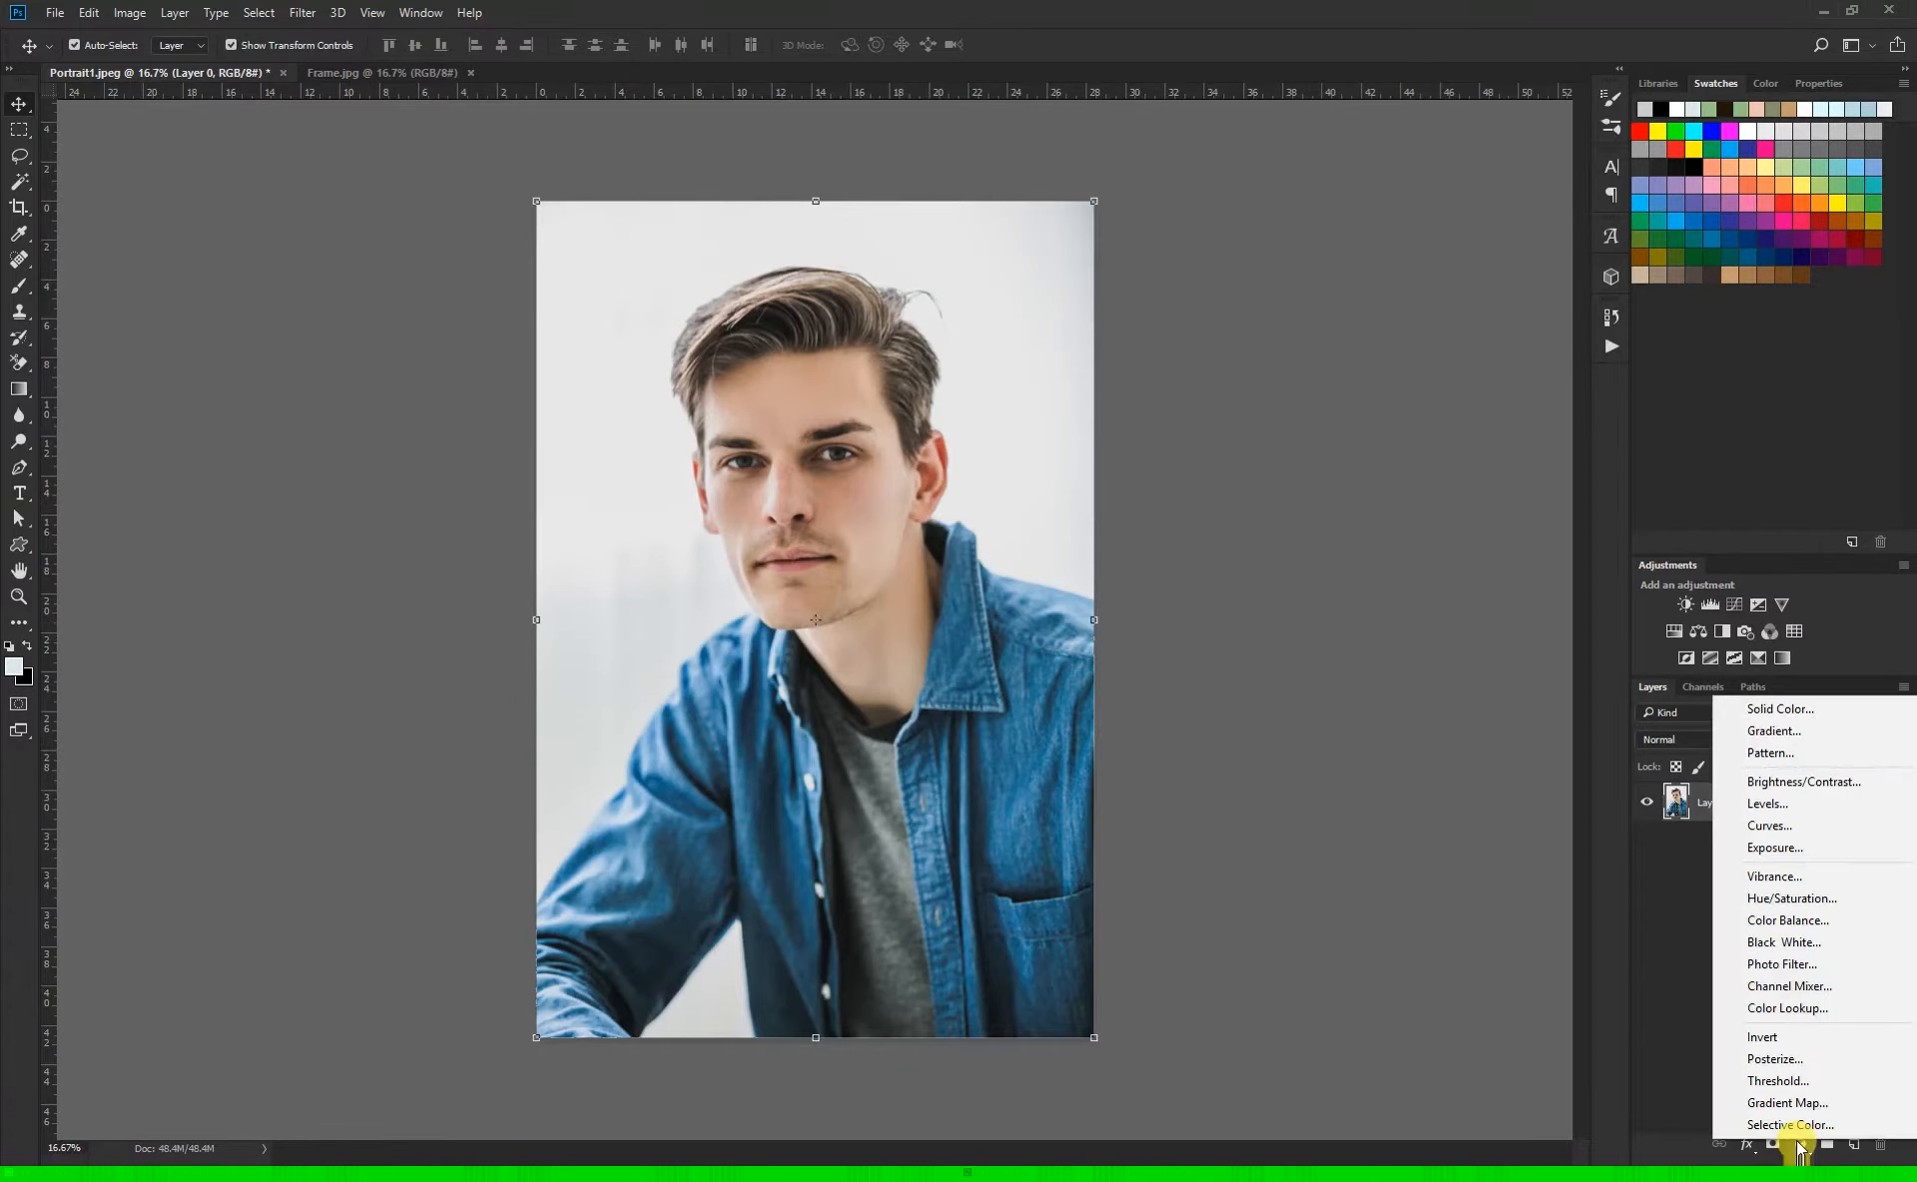
left_click(1752, 712)
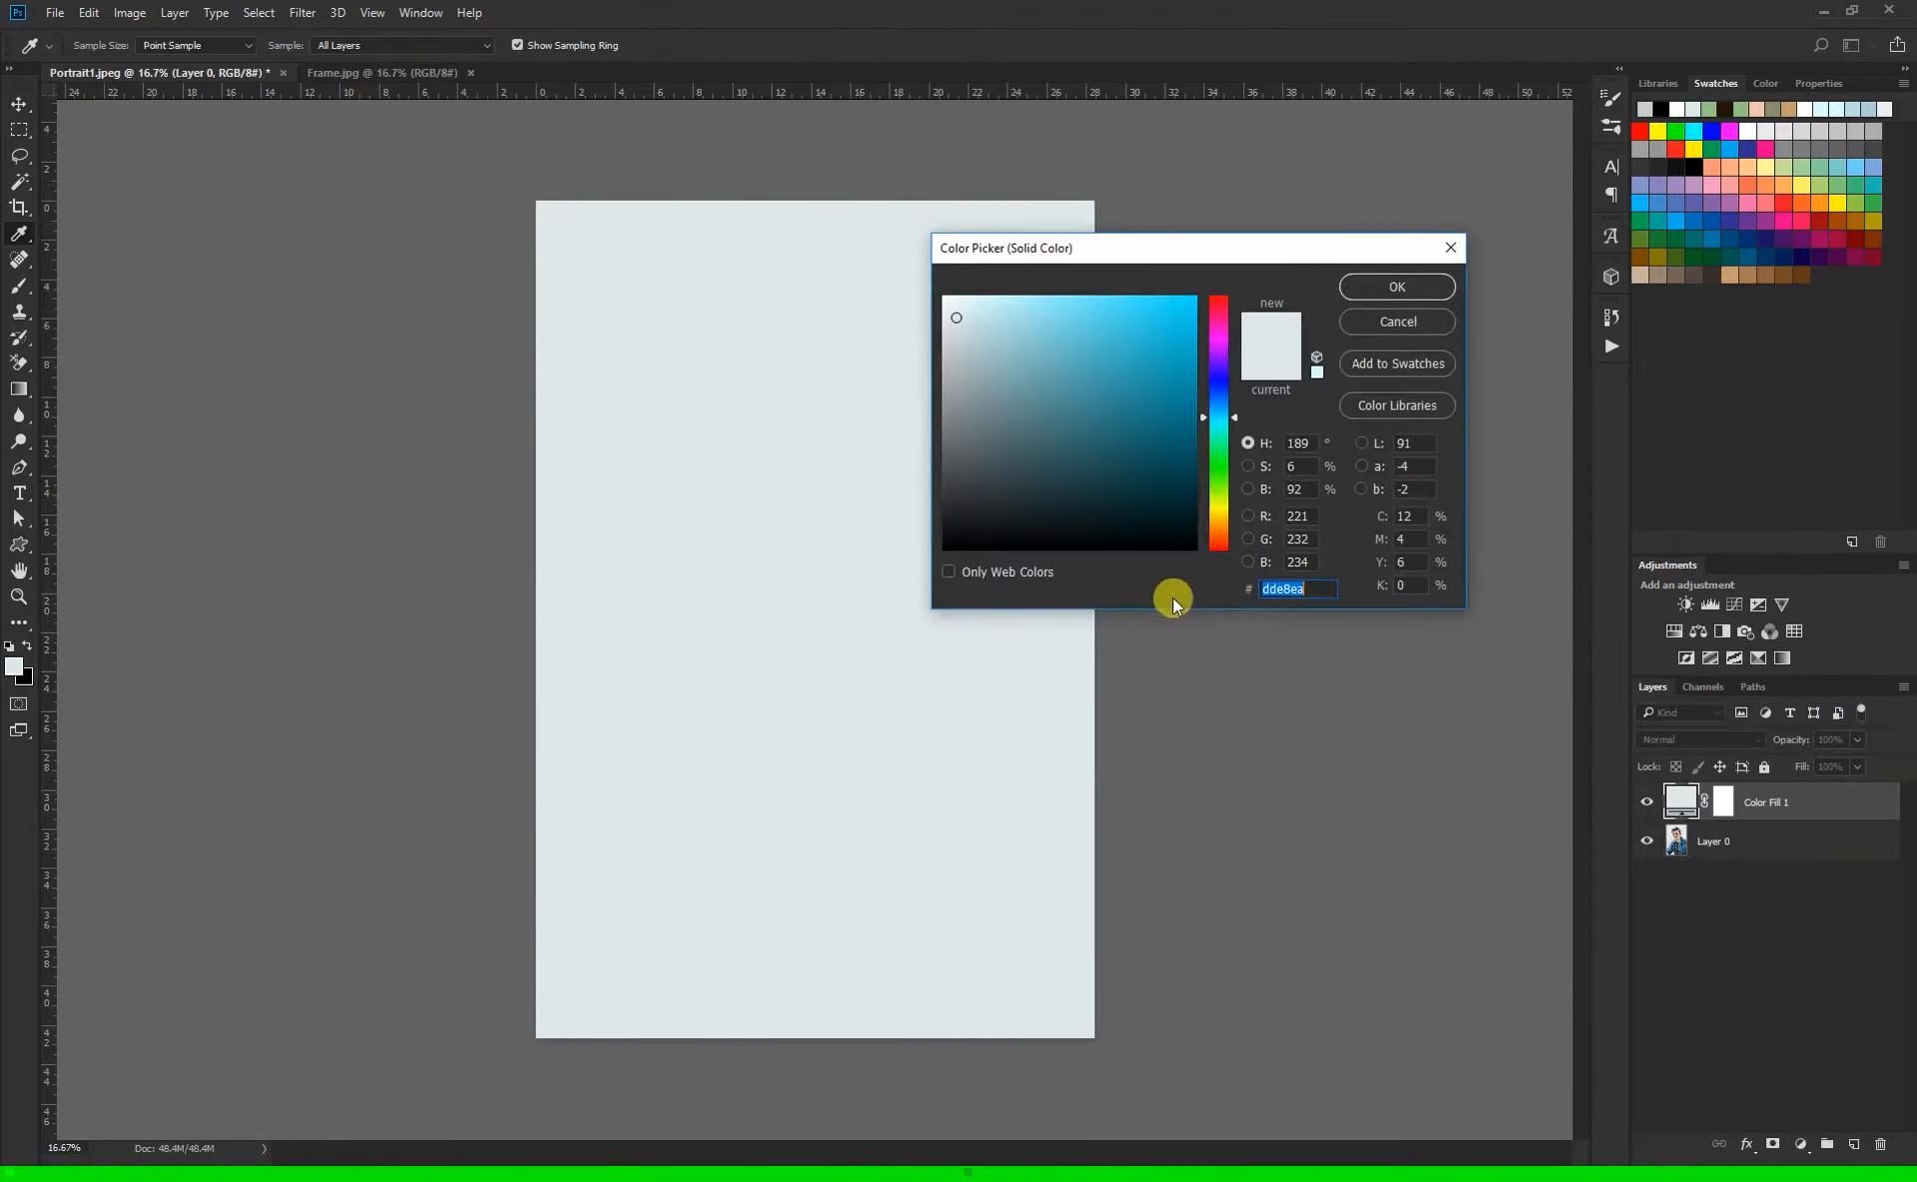
left_click(1223, 498)
mouse_move(1138, 384)
left_mouse_down()
mouse_move(1202, 248)
mouse_move(1226, 266)
left_mouse_up()
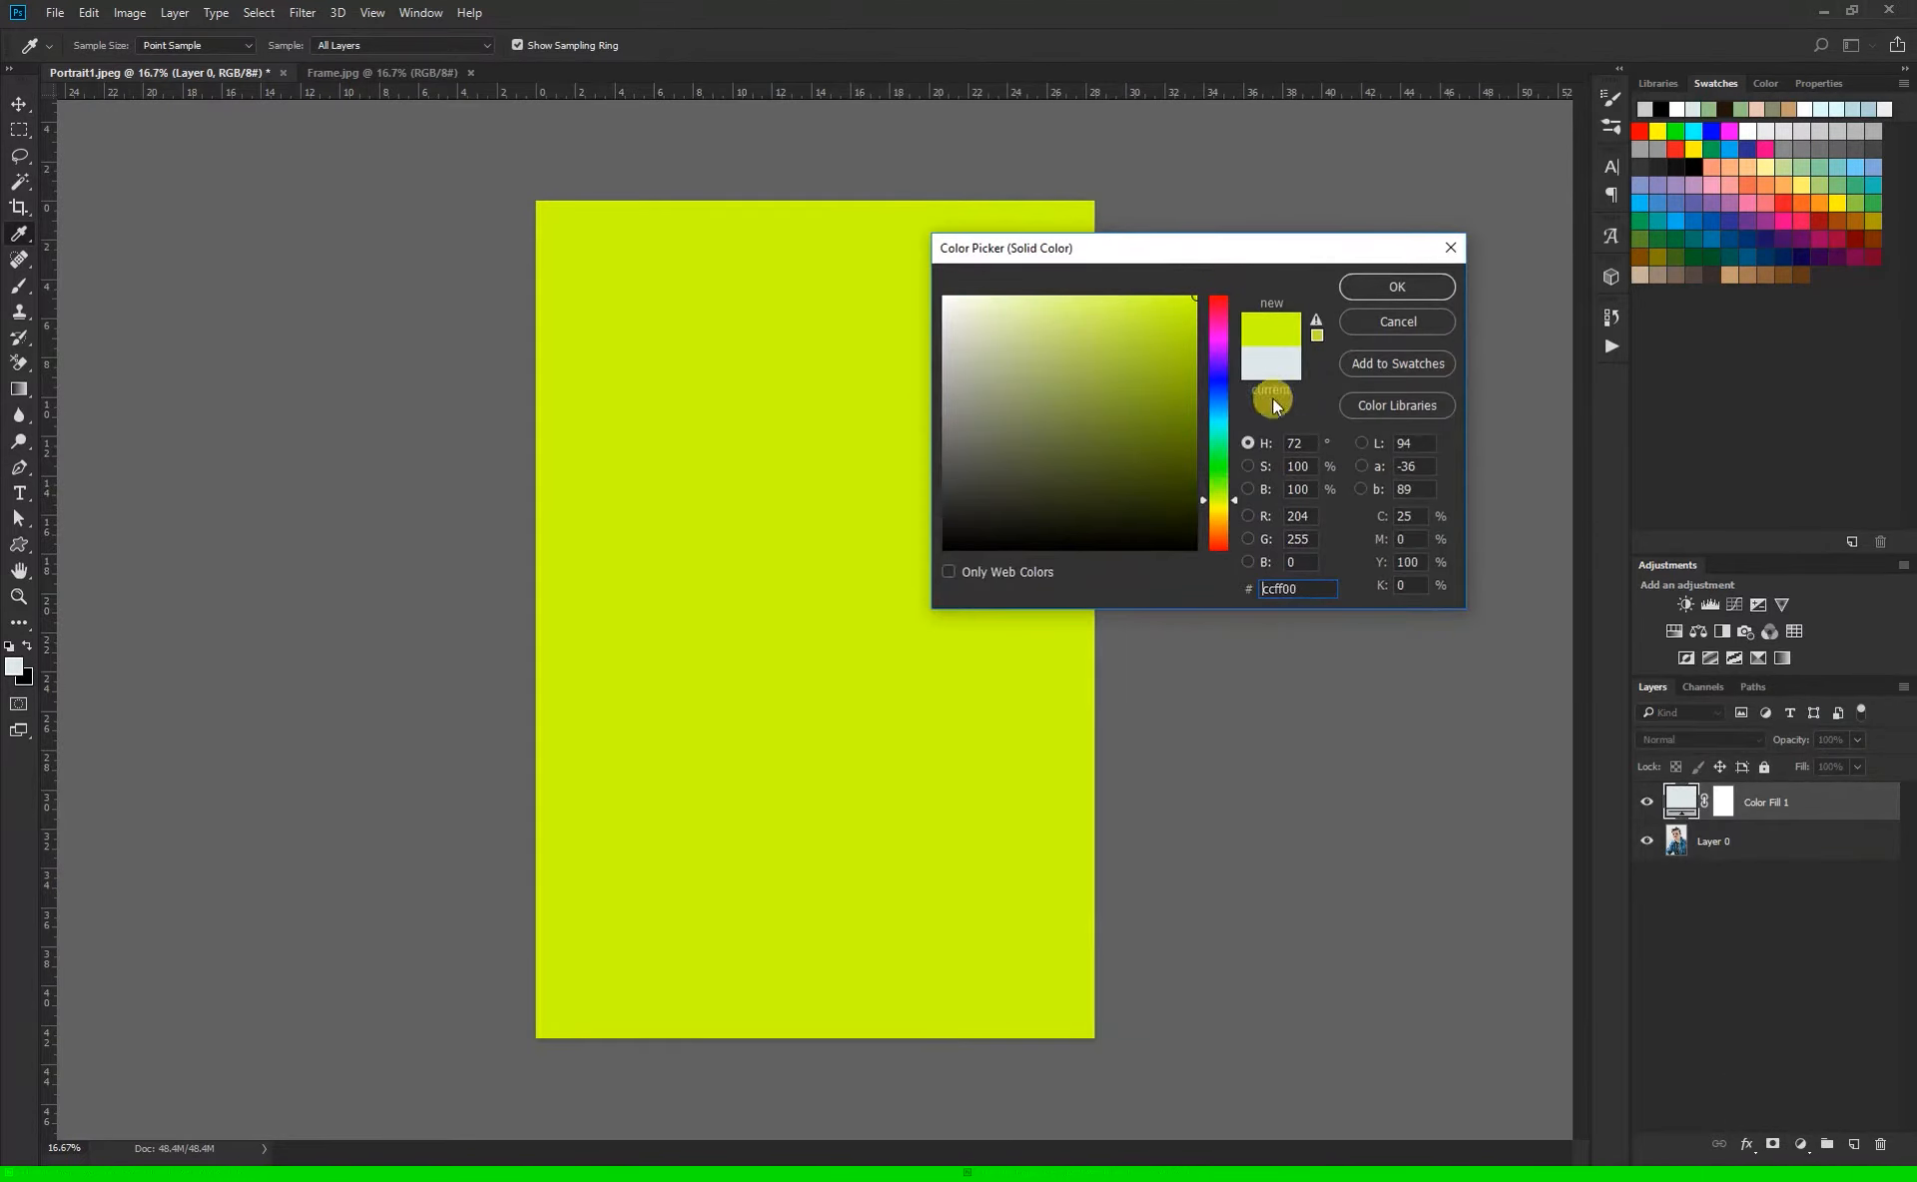
left_click(1220, 510)
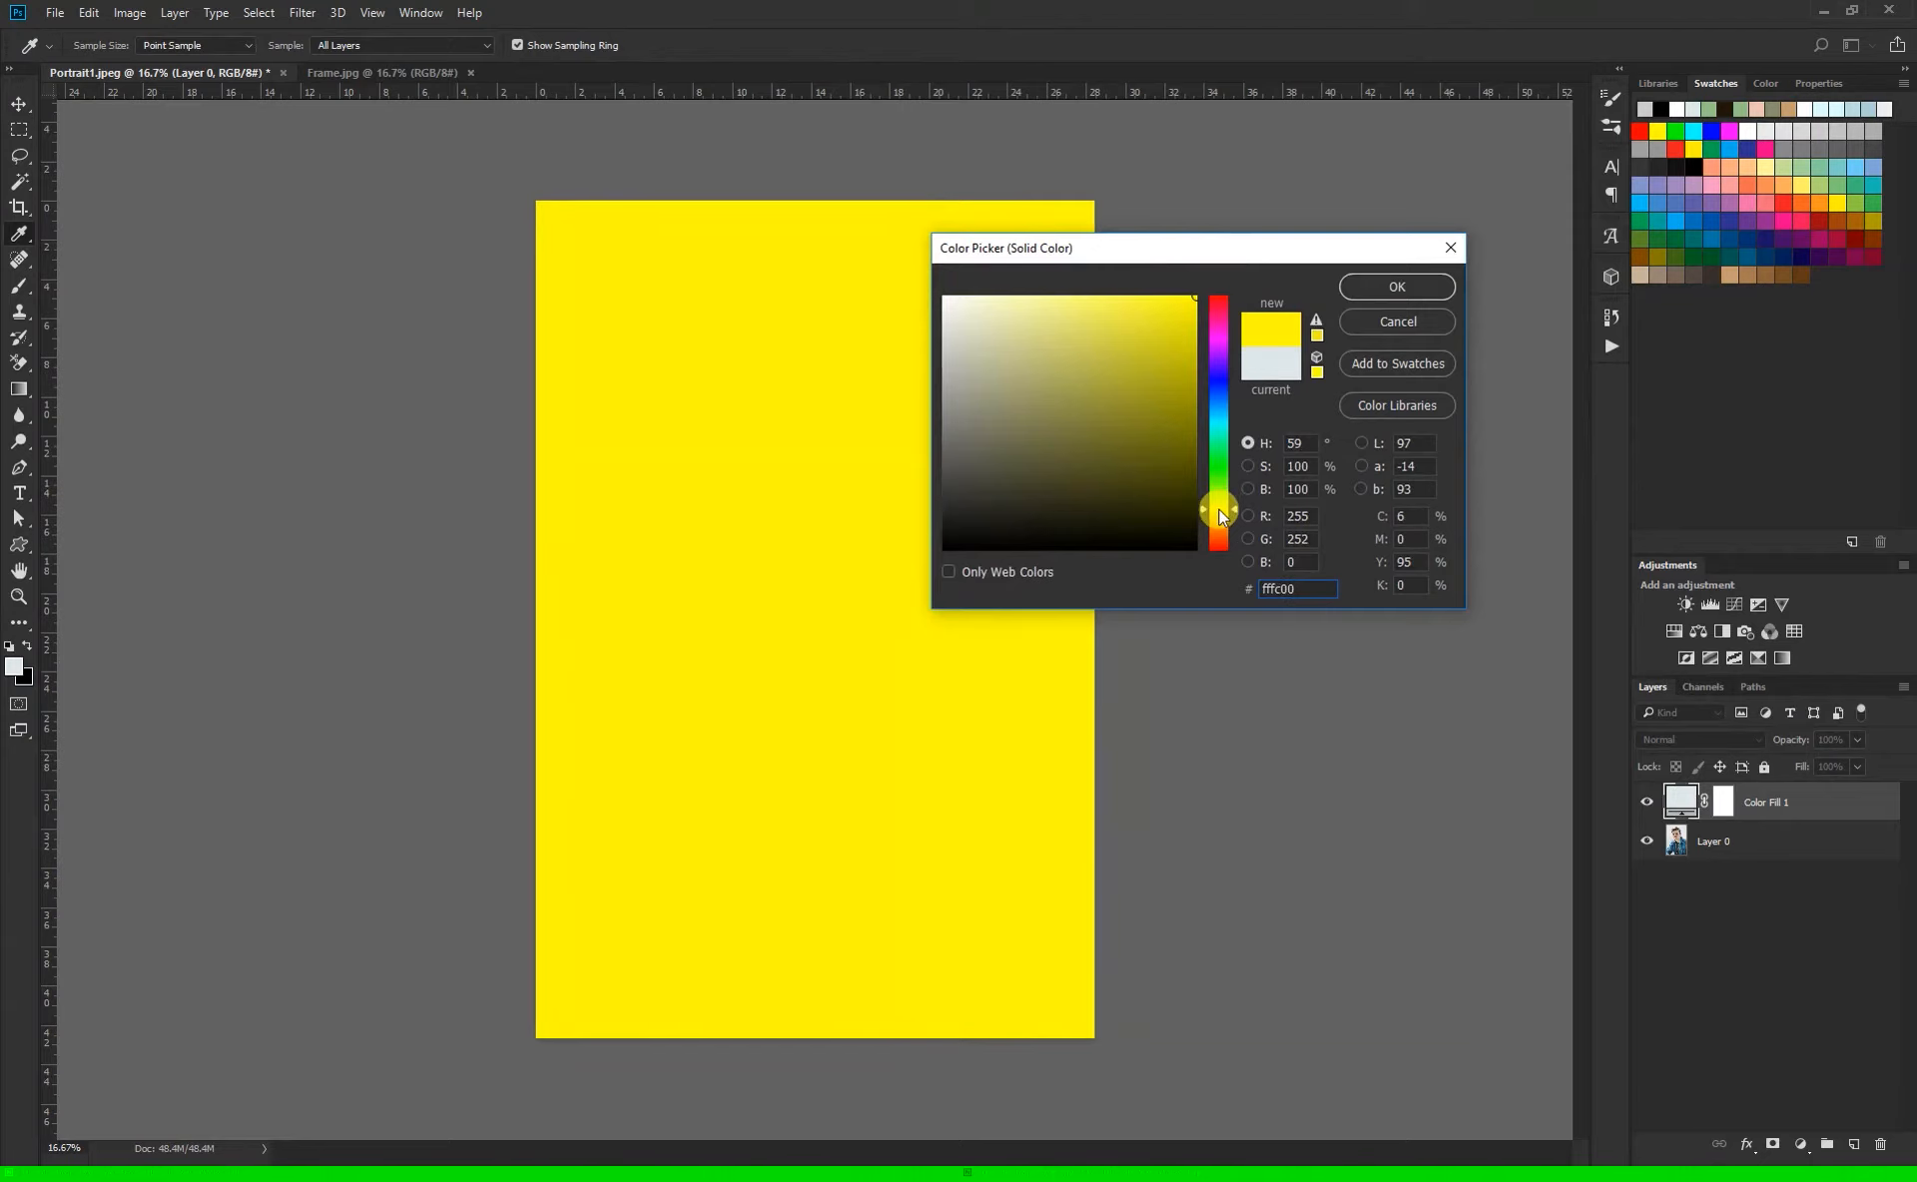
left_click(1387, 284)
left_click_drag(1762, 801, 1762, 865)
left_click(1725, 804)
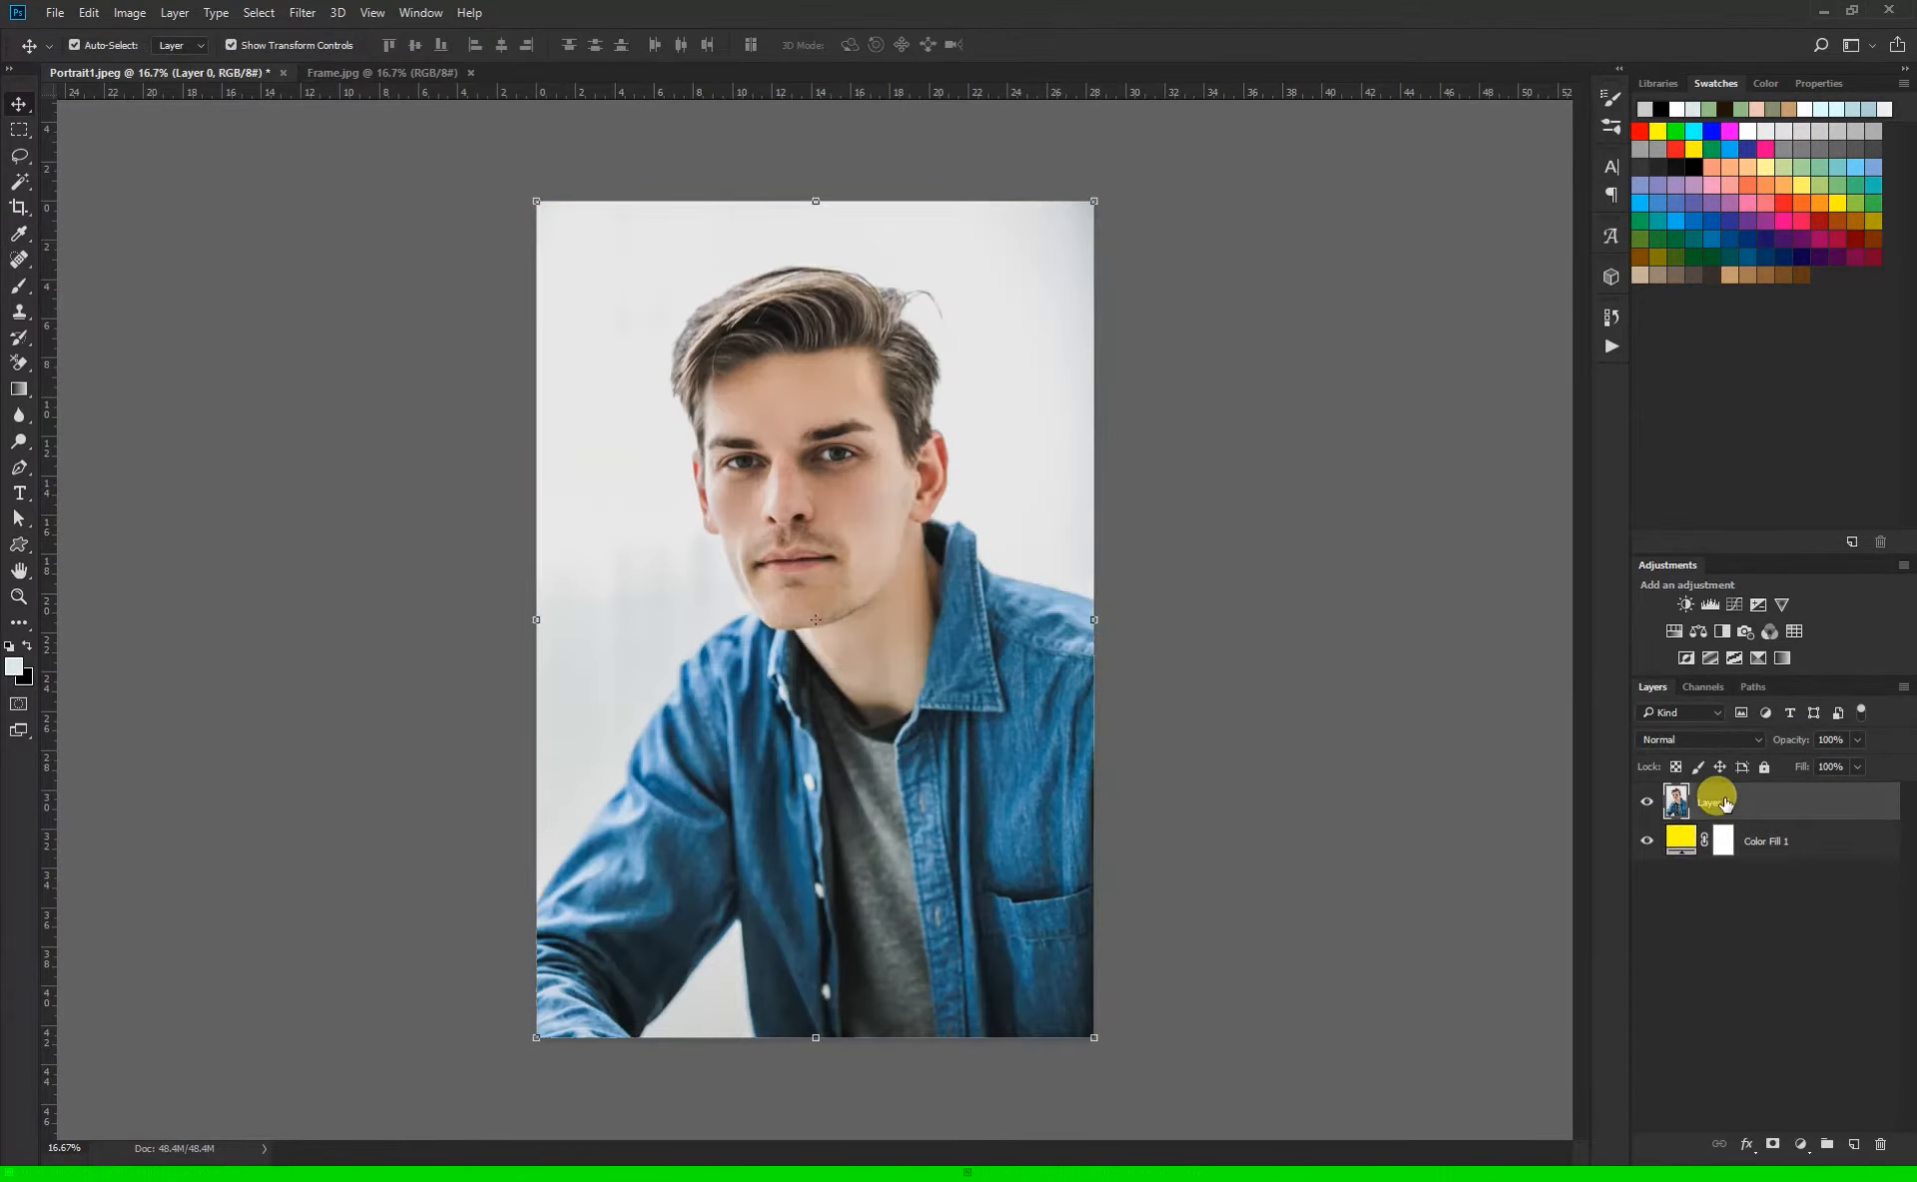
Step: Activate the Background Eraser on the portrait layer and review its brush size, hardness and spacing options
left_click(14, 365)
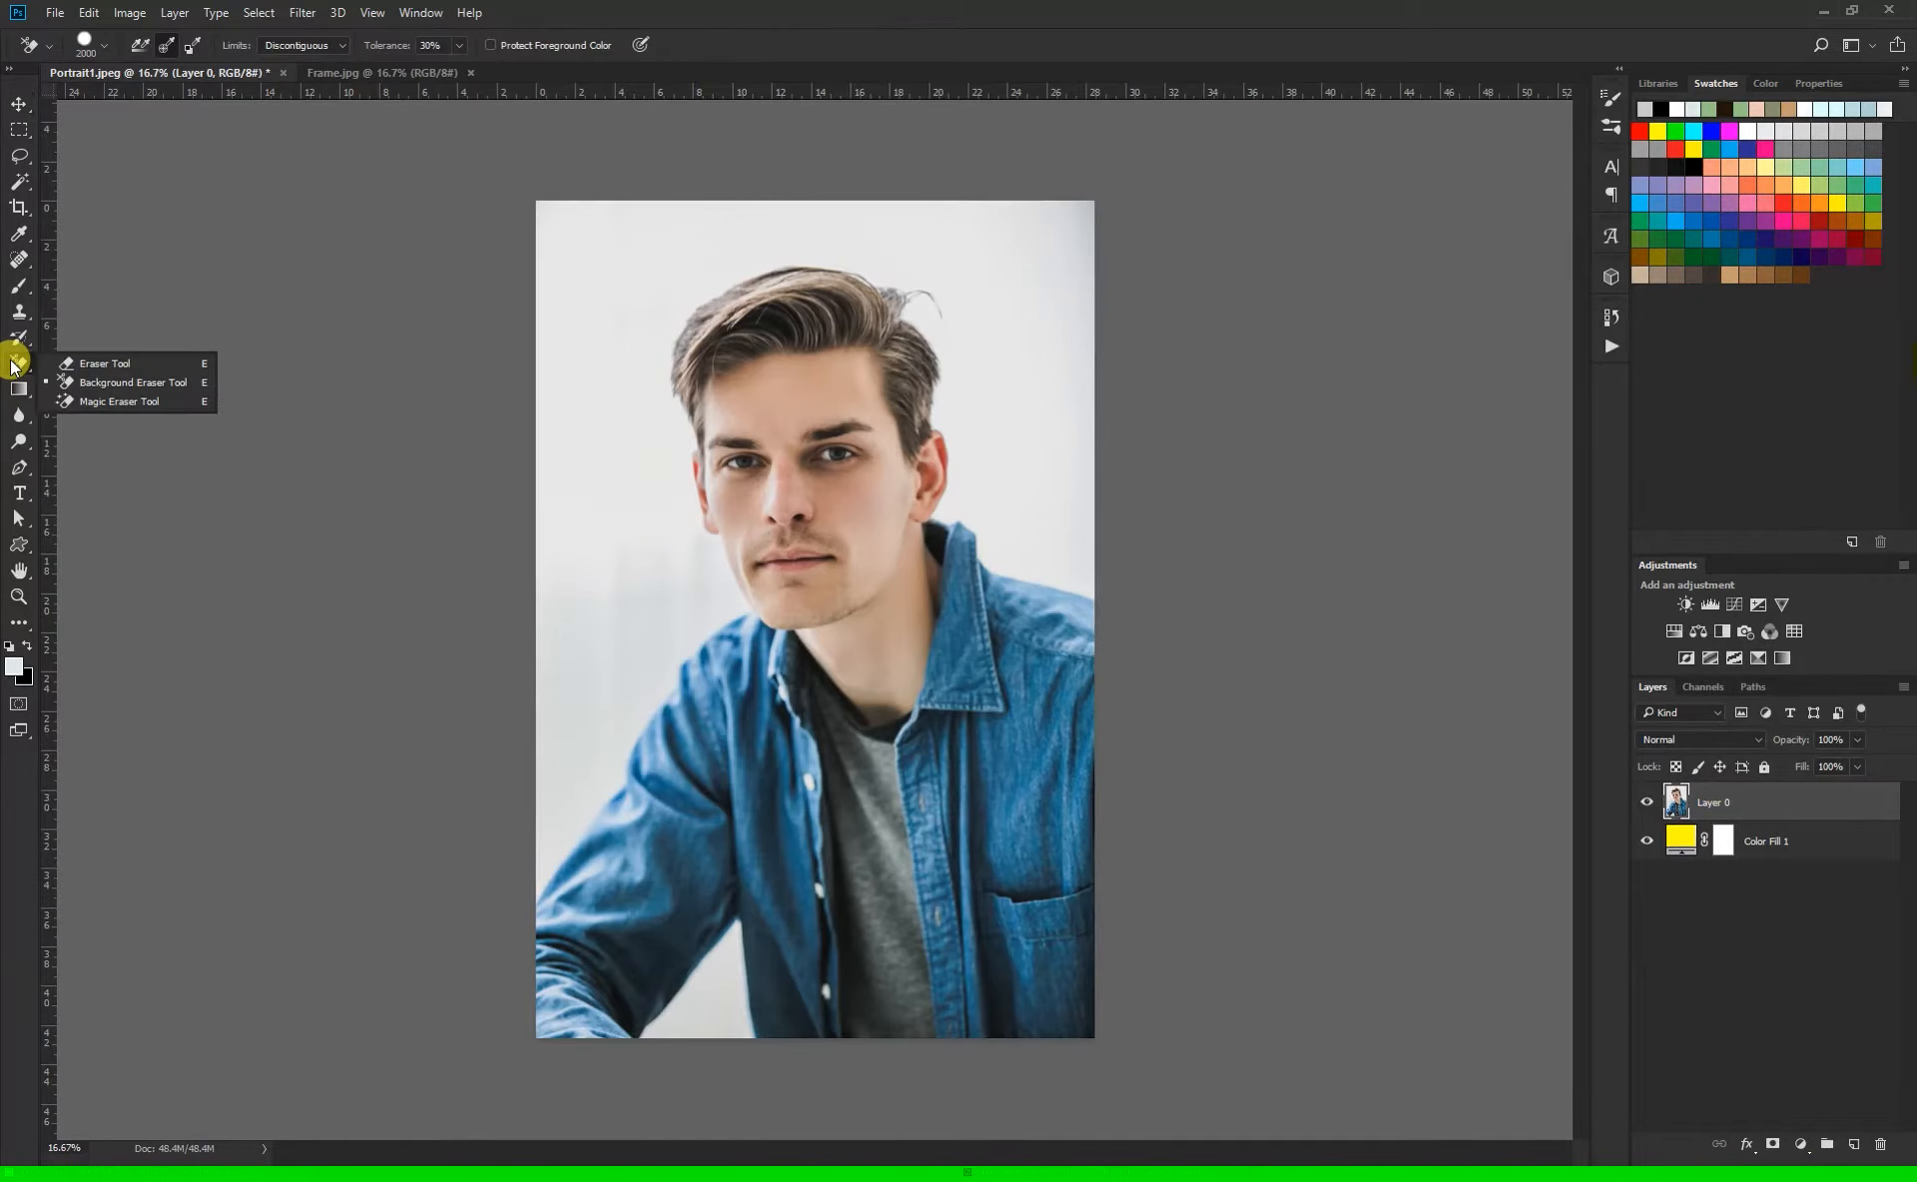
left_click(72, 384)
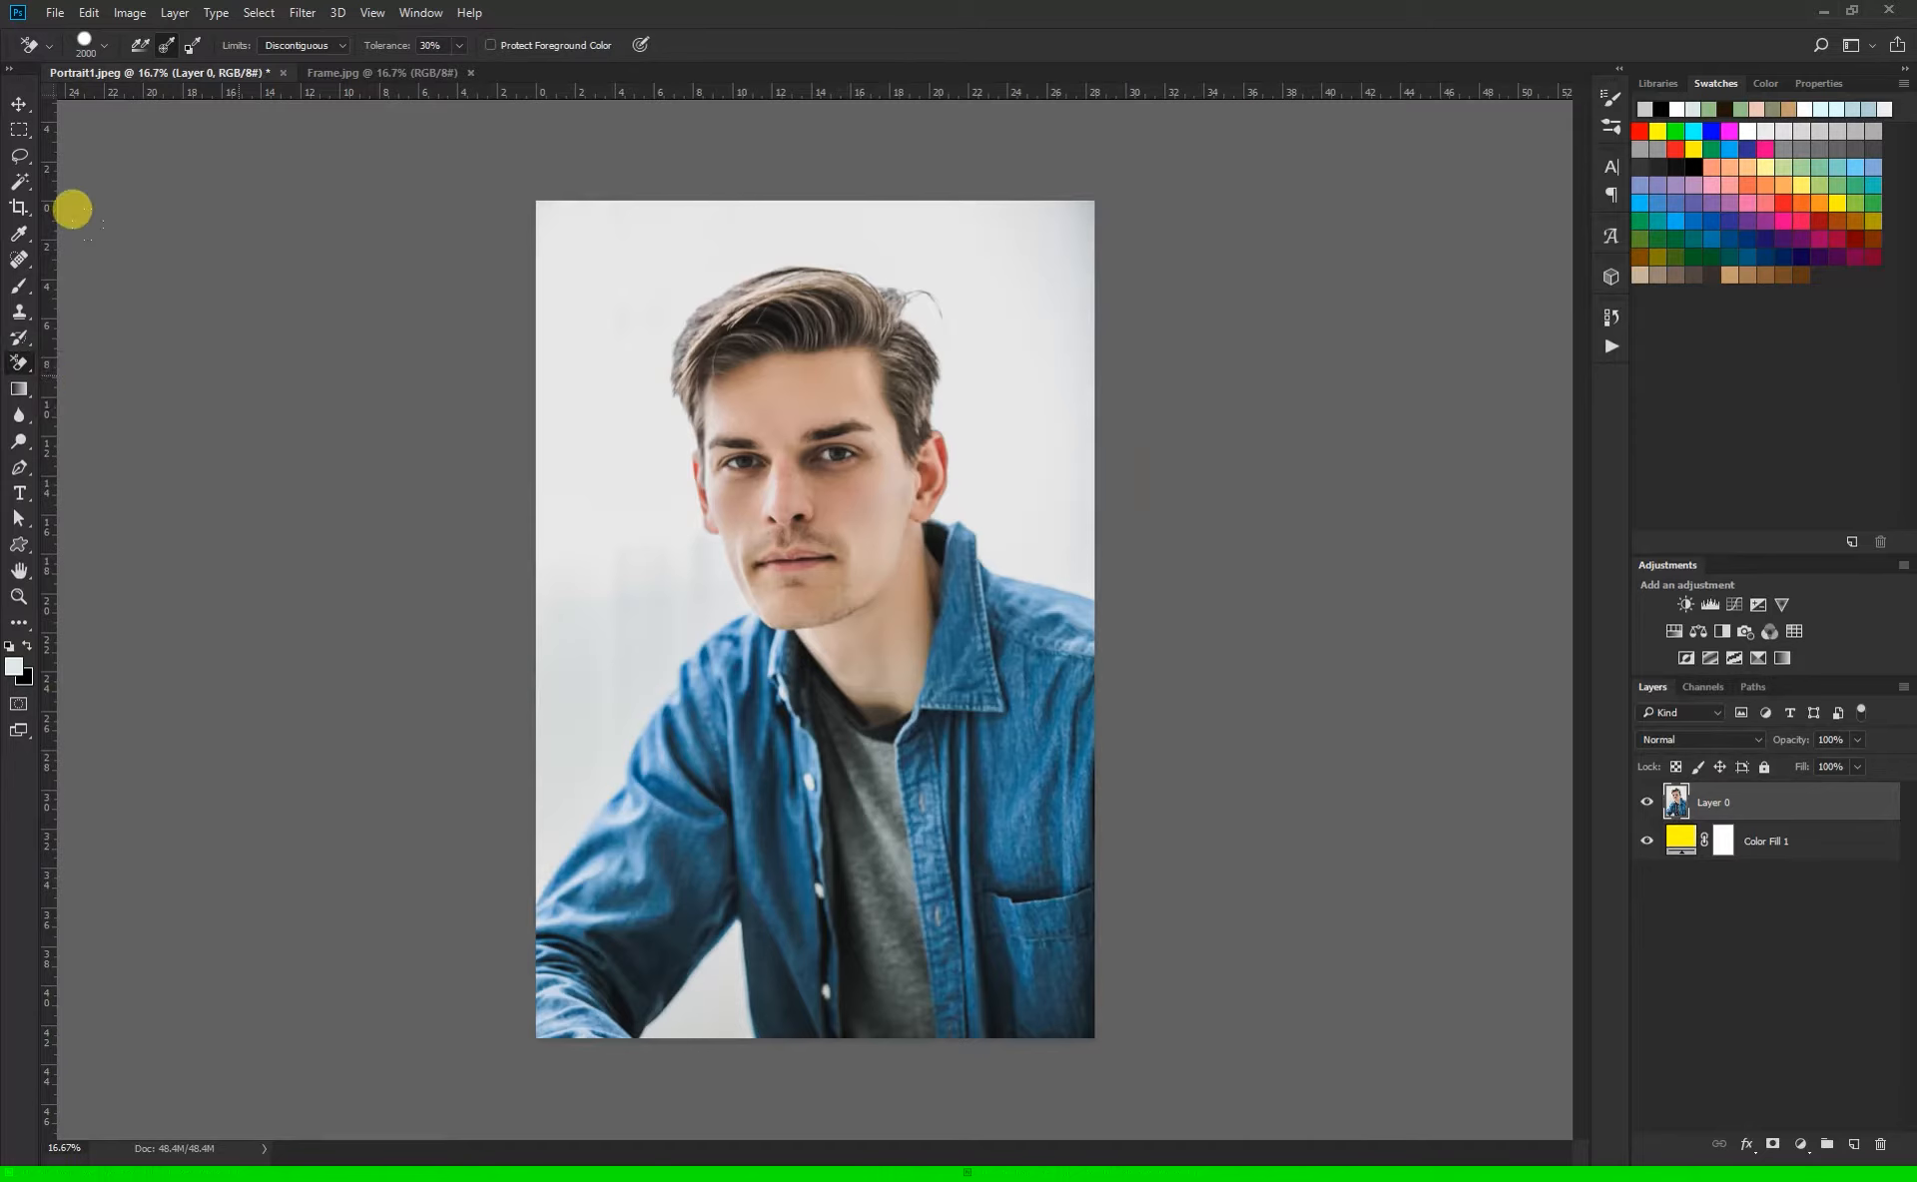
left_click(107, 46)
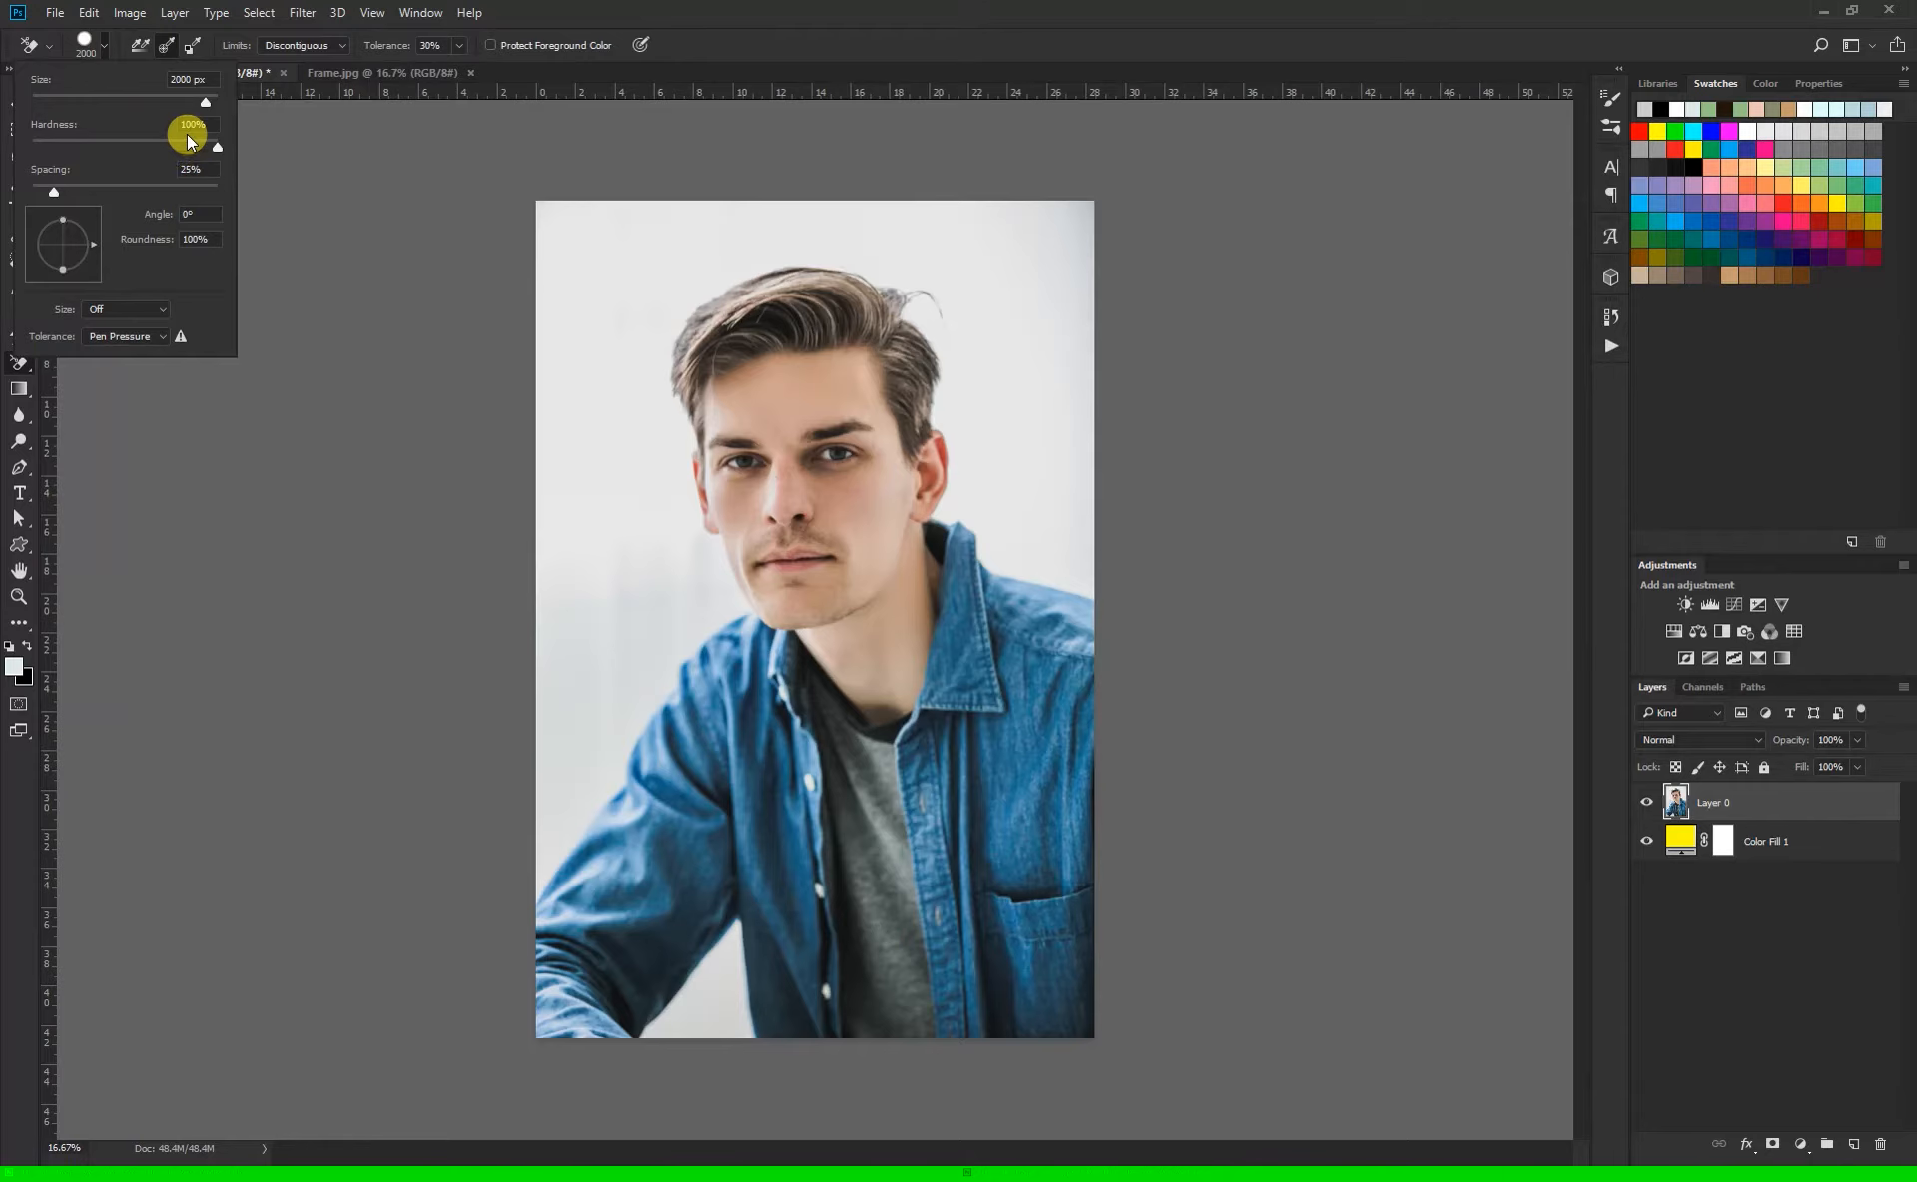
left_click(104, 50)
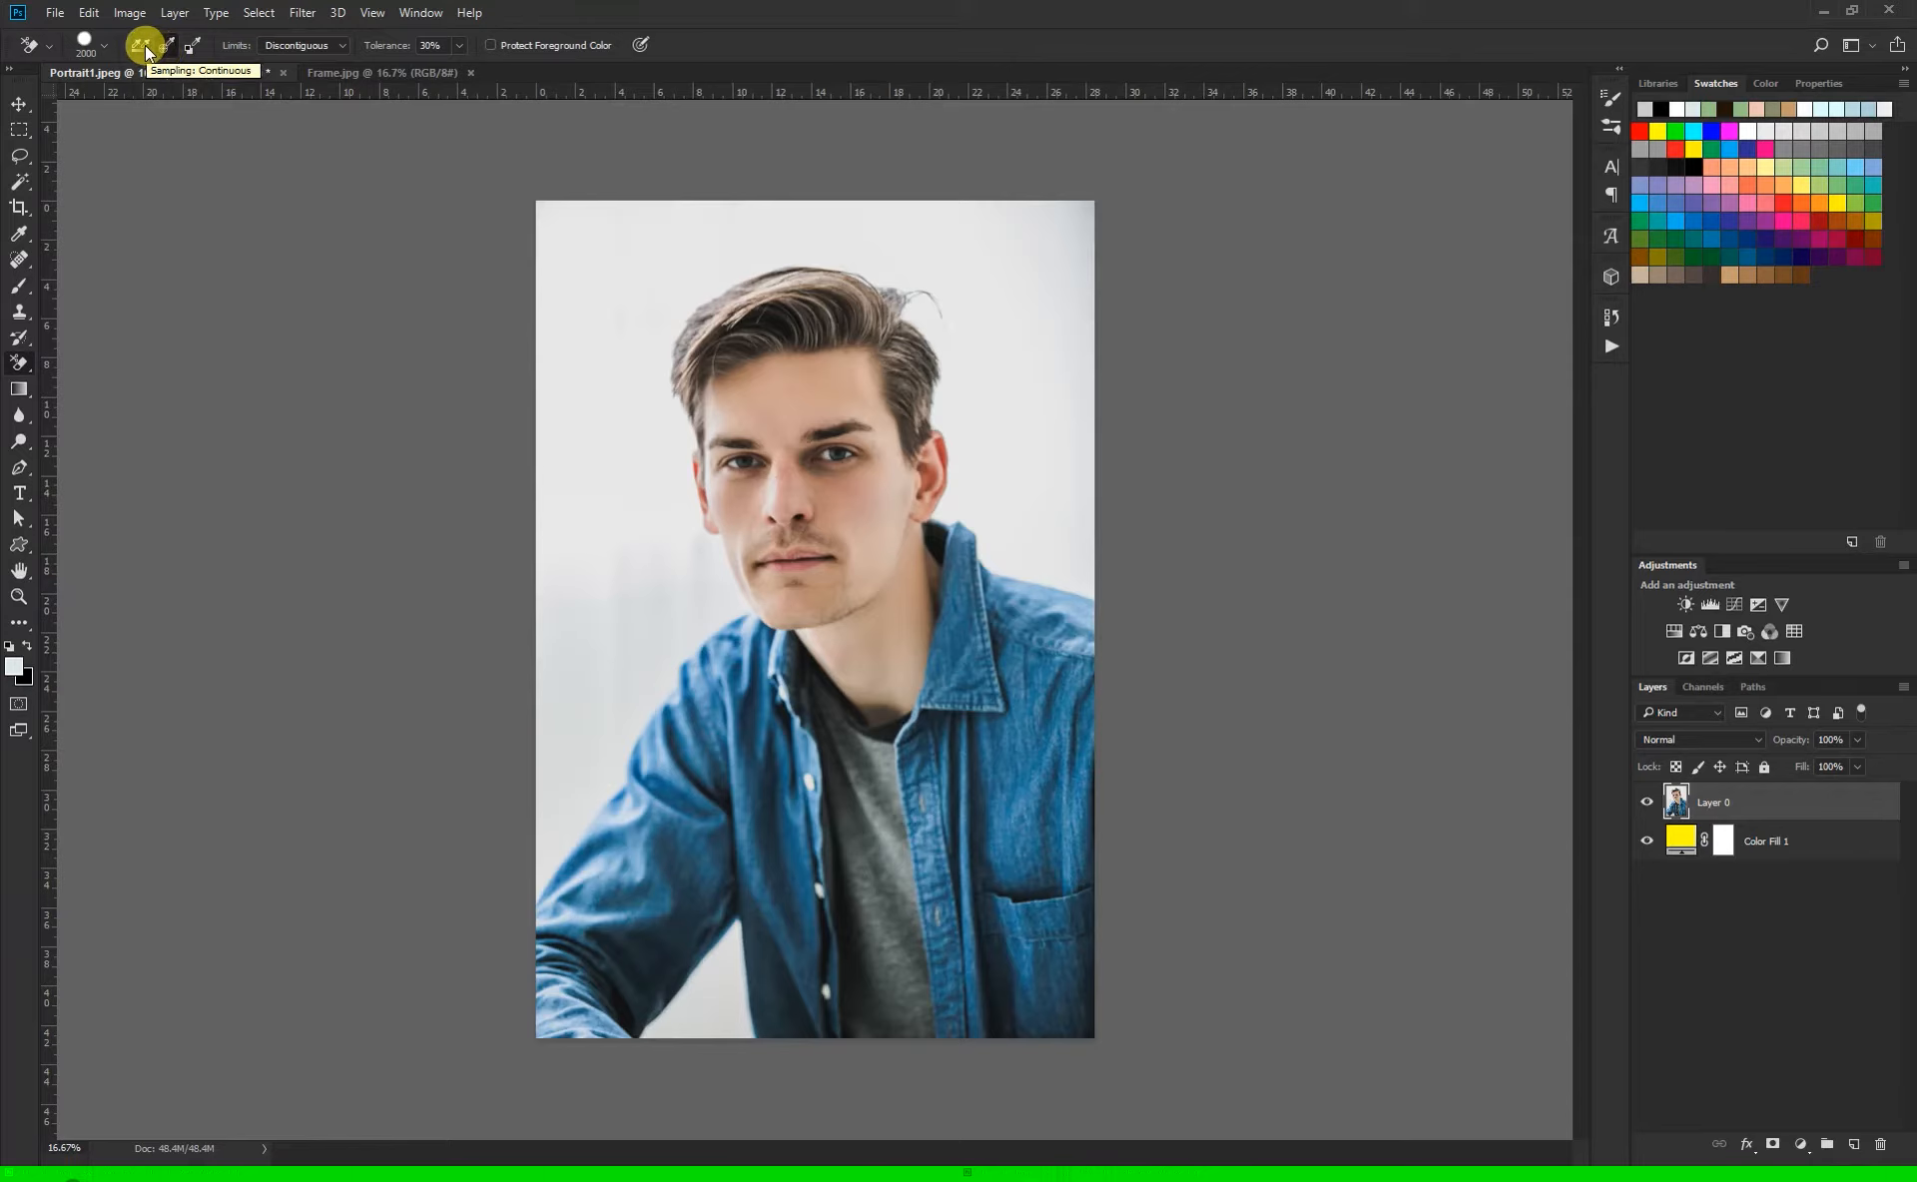
Step: Try erasing the pale backdrop beside the cheek and shoulder with the 2000 px Background Eraser, and undo the trial
left_click_drag(489, 470, 572, 591)
mouse_move(763, 755)
left_mouse_down()
mouse_move(671, 719)
mouse_move(597, 621)
left_mouse_up()
key("ctrl+z")
key("ctrl+z")
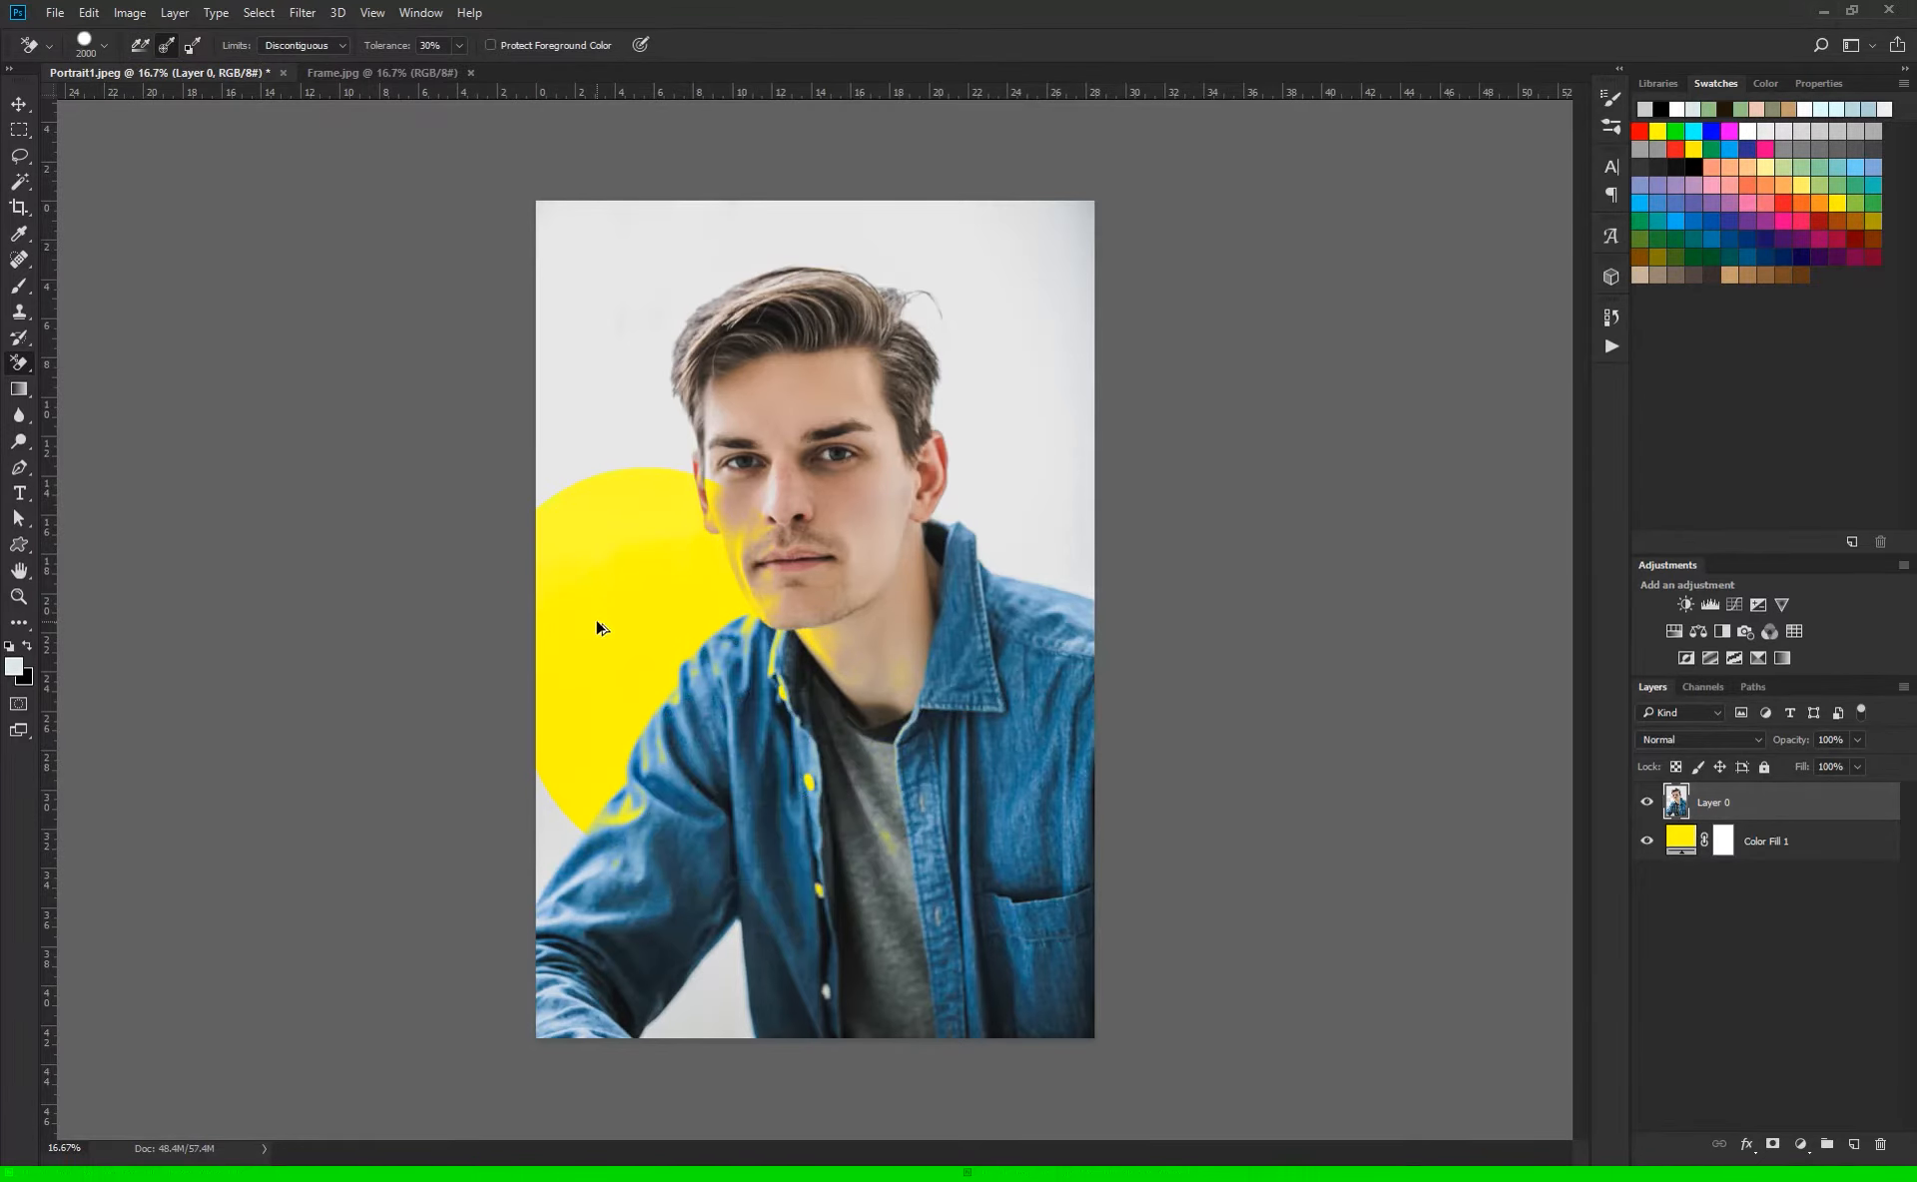
Step: Try Continuous sampling with the Background Eraser enlarged to 4000 px, and undo the trial erasure
left_click(296, 46)
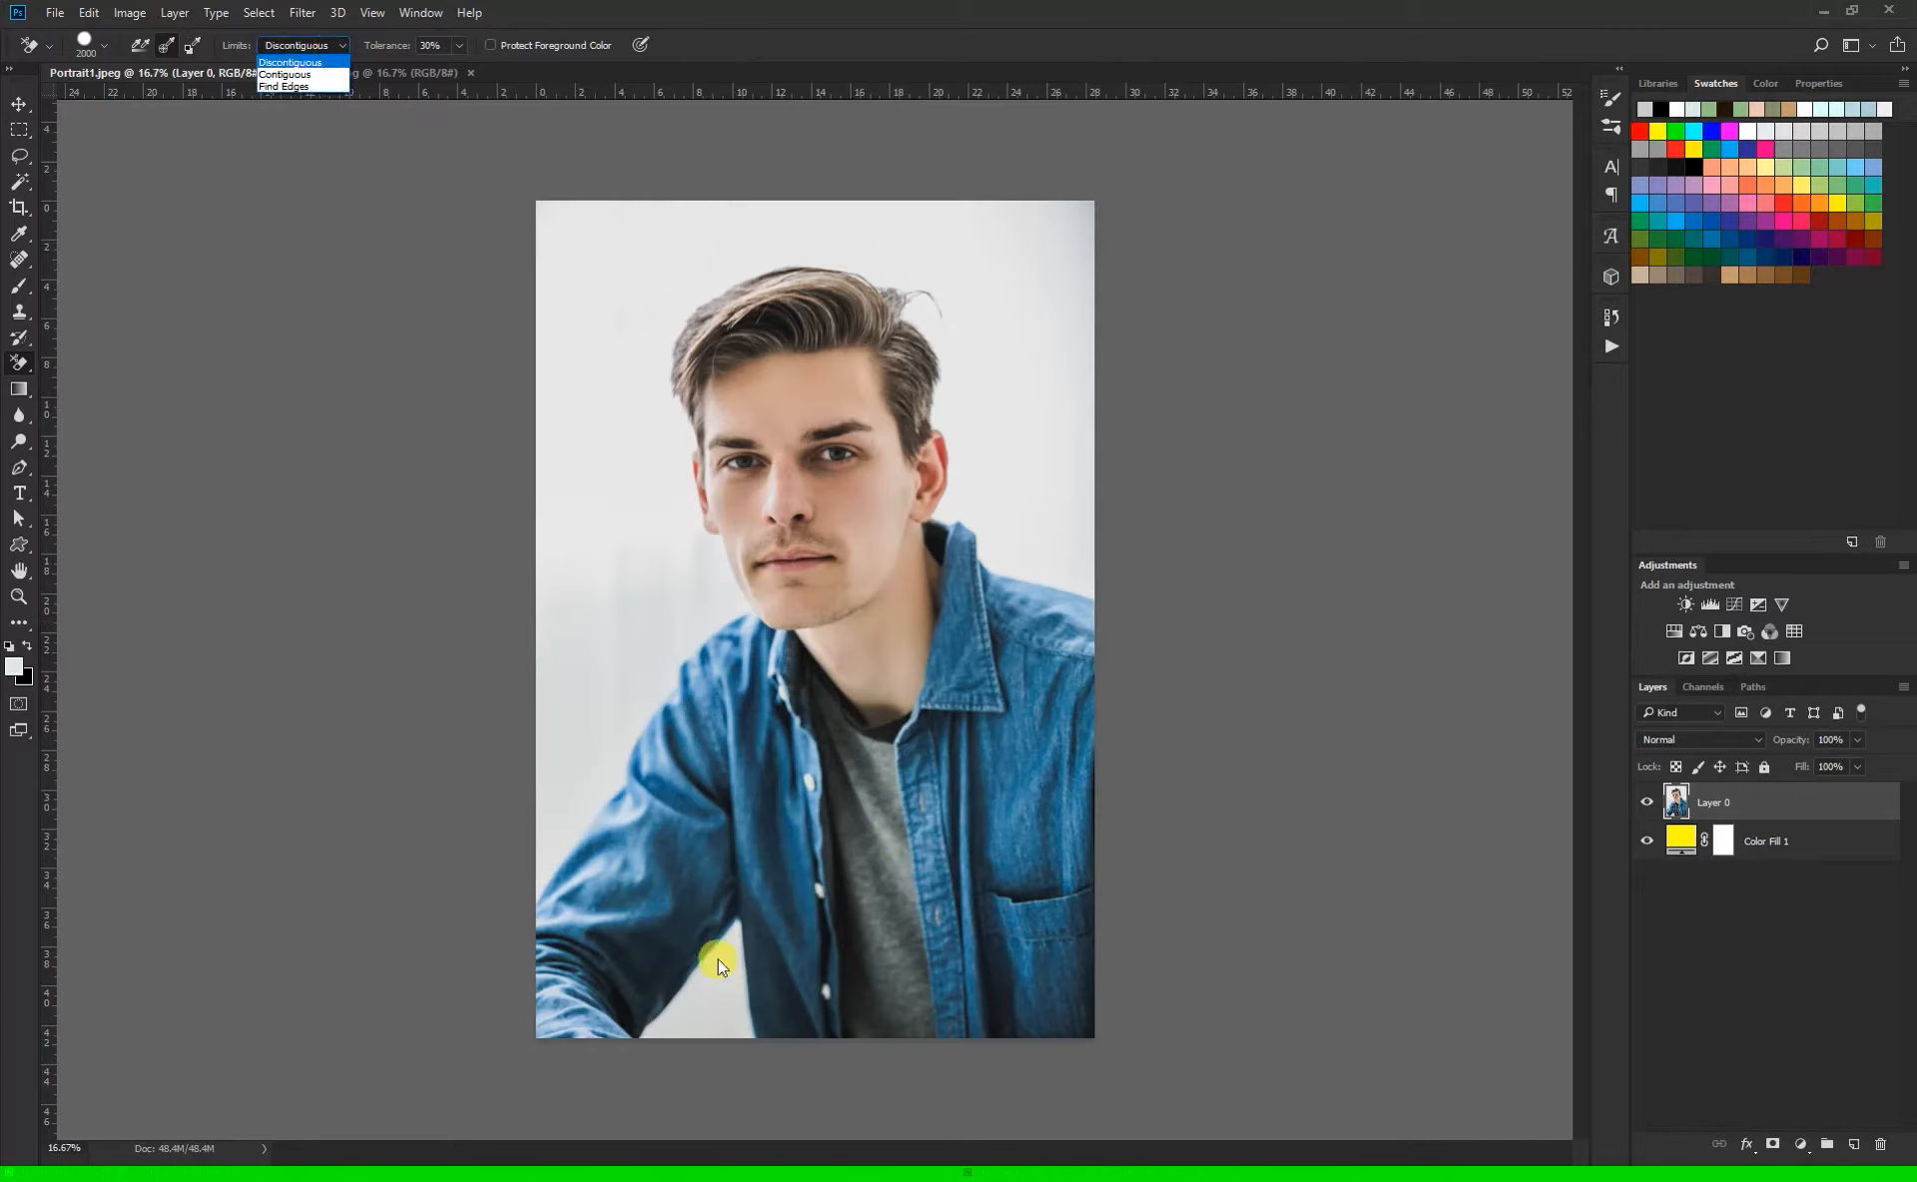
left_click(159, 73)
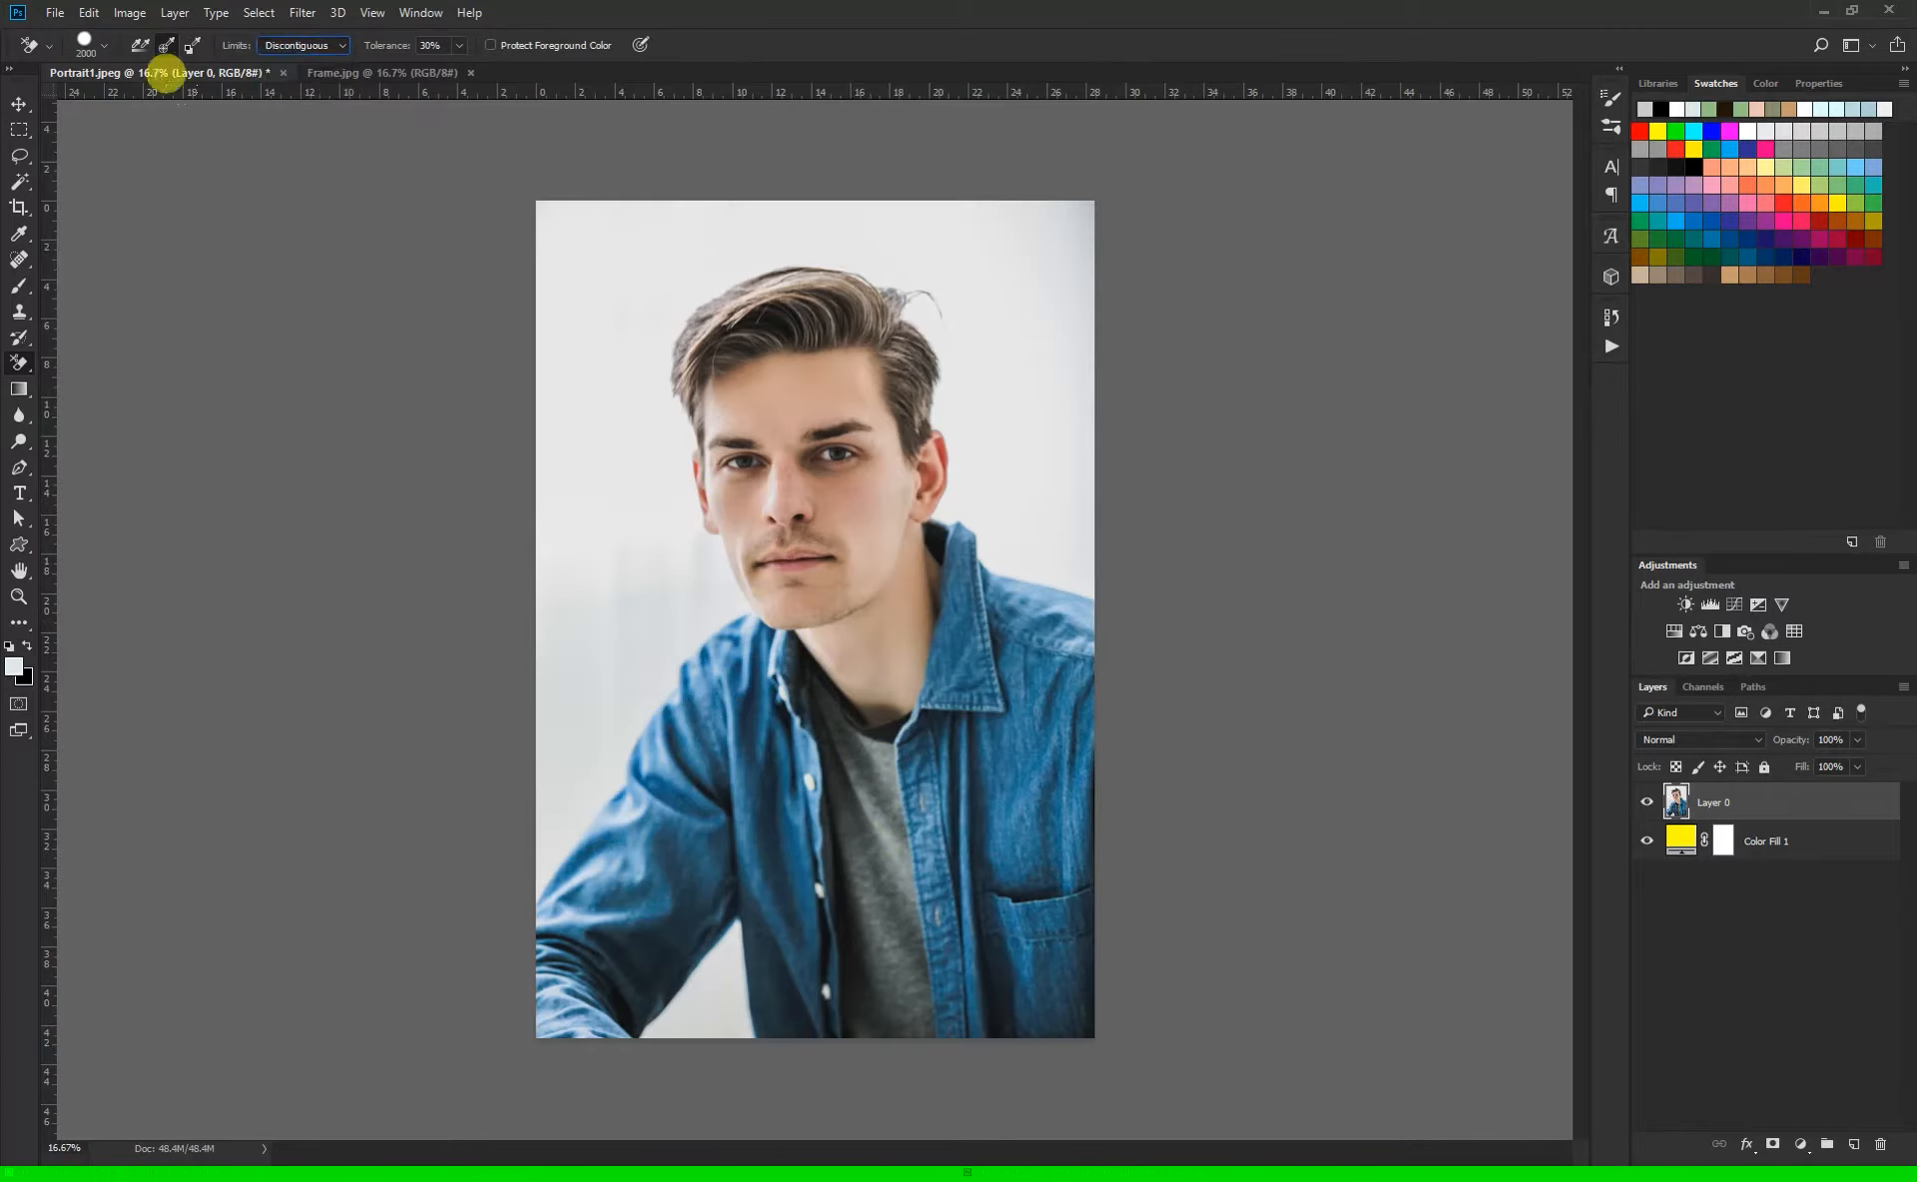
key("bracketright")
key("bracketright")
key("bracketright")
key("bracketright")
key("bracketright")
key("bracketright")
key("bracketright")
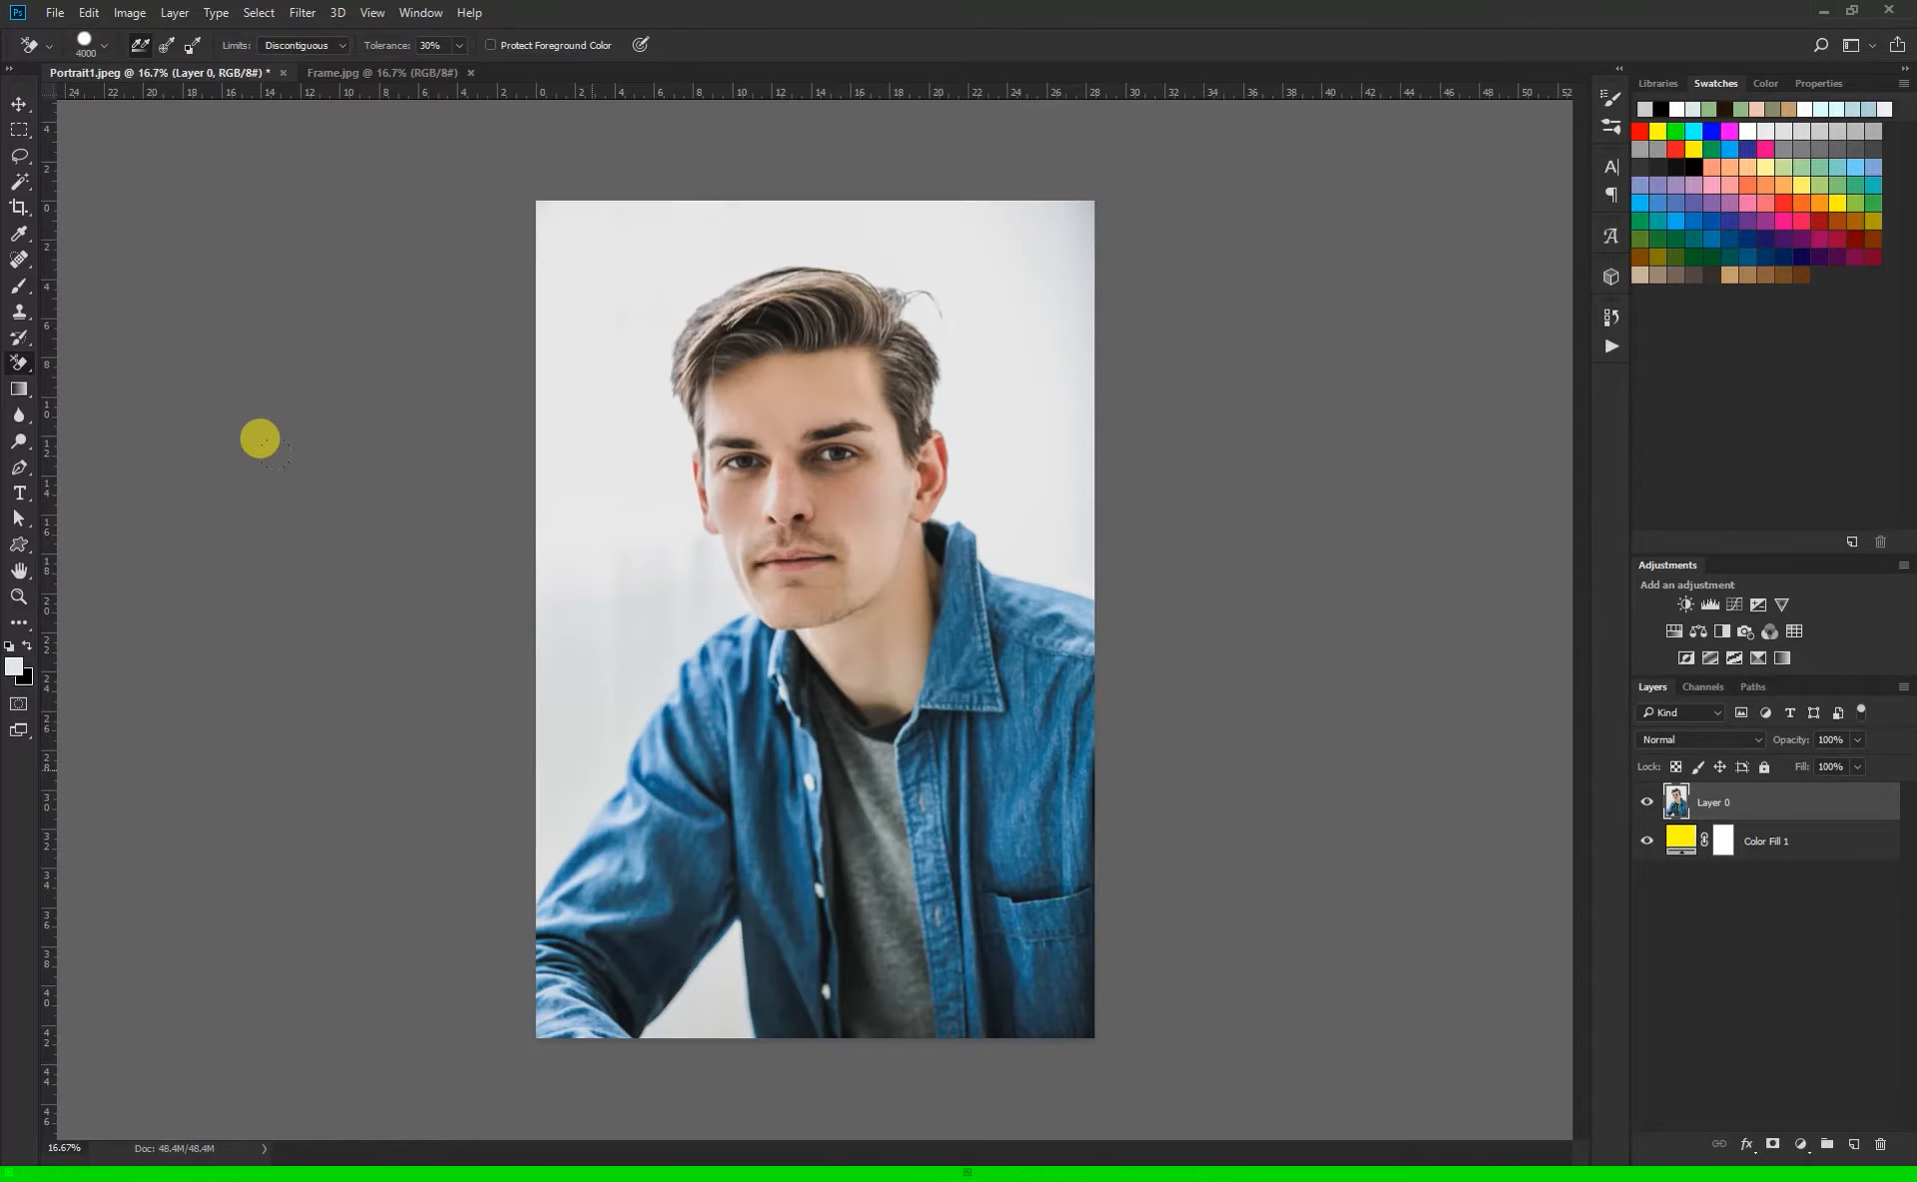
key("ctrl+alt+z")
Step: Compare the Contiguous and Discontiguous limits with trial erasures of the backdrop beside the face, undoing each one
left_click(302, 45)
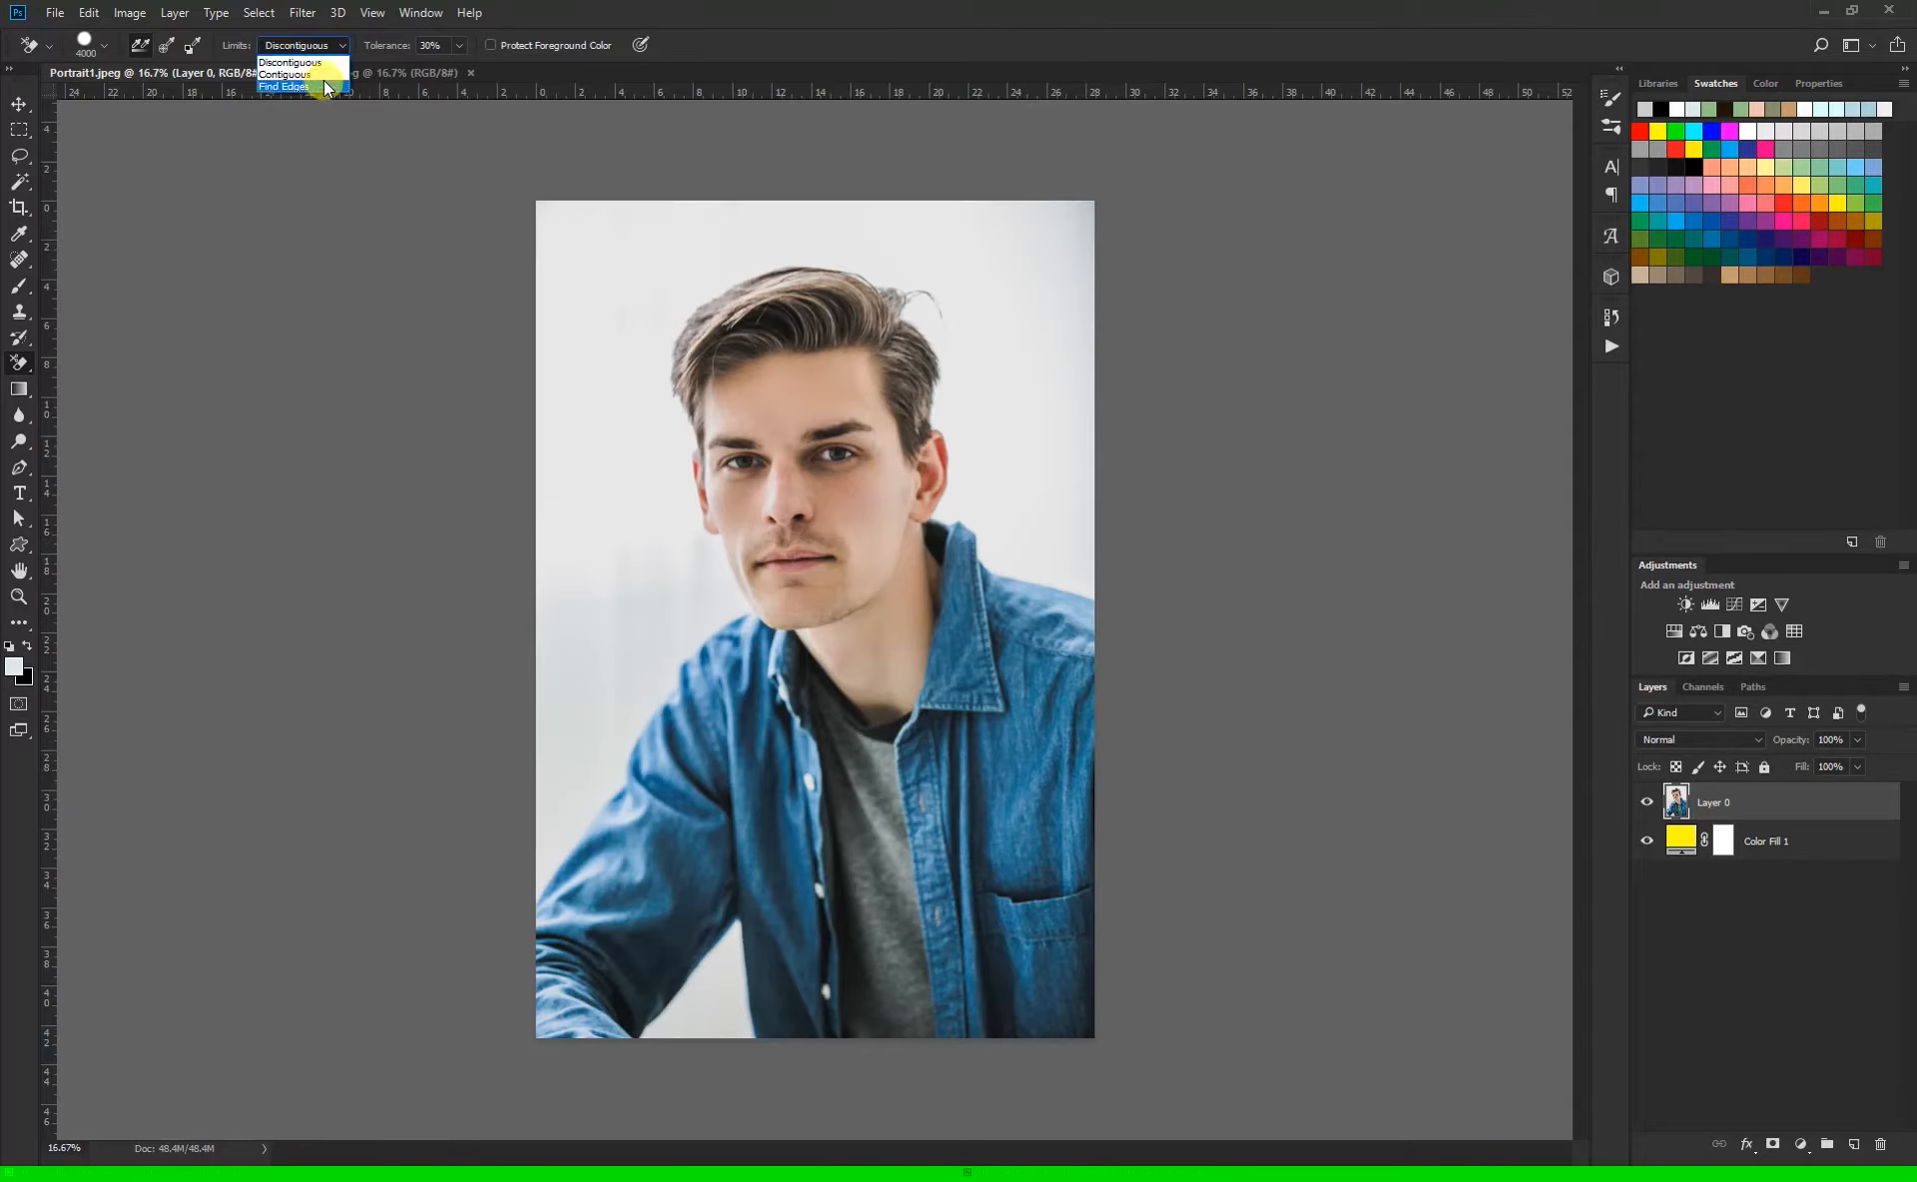
left_click(299, 64)
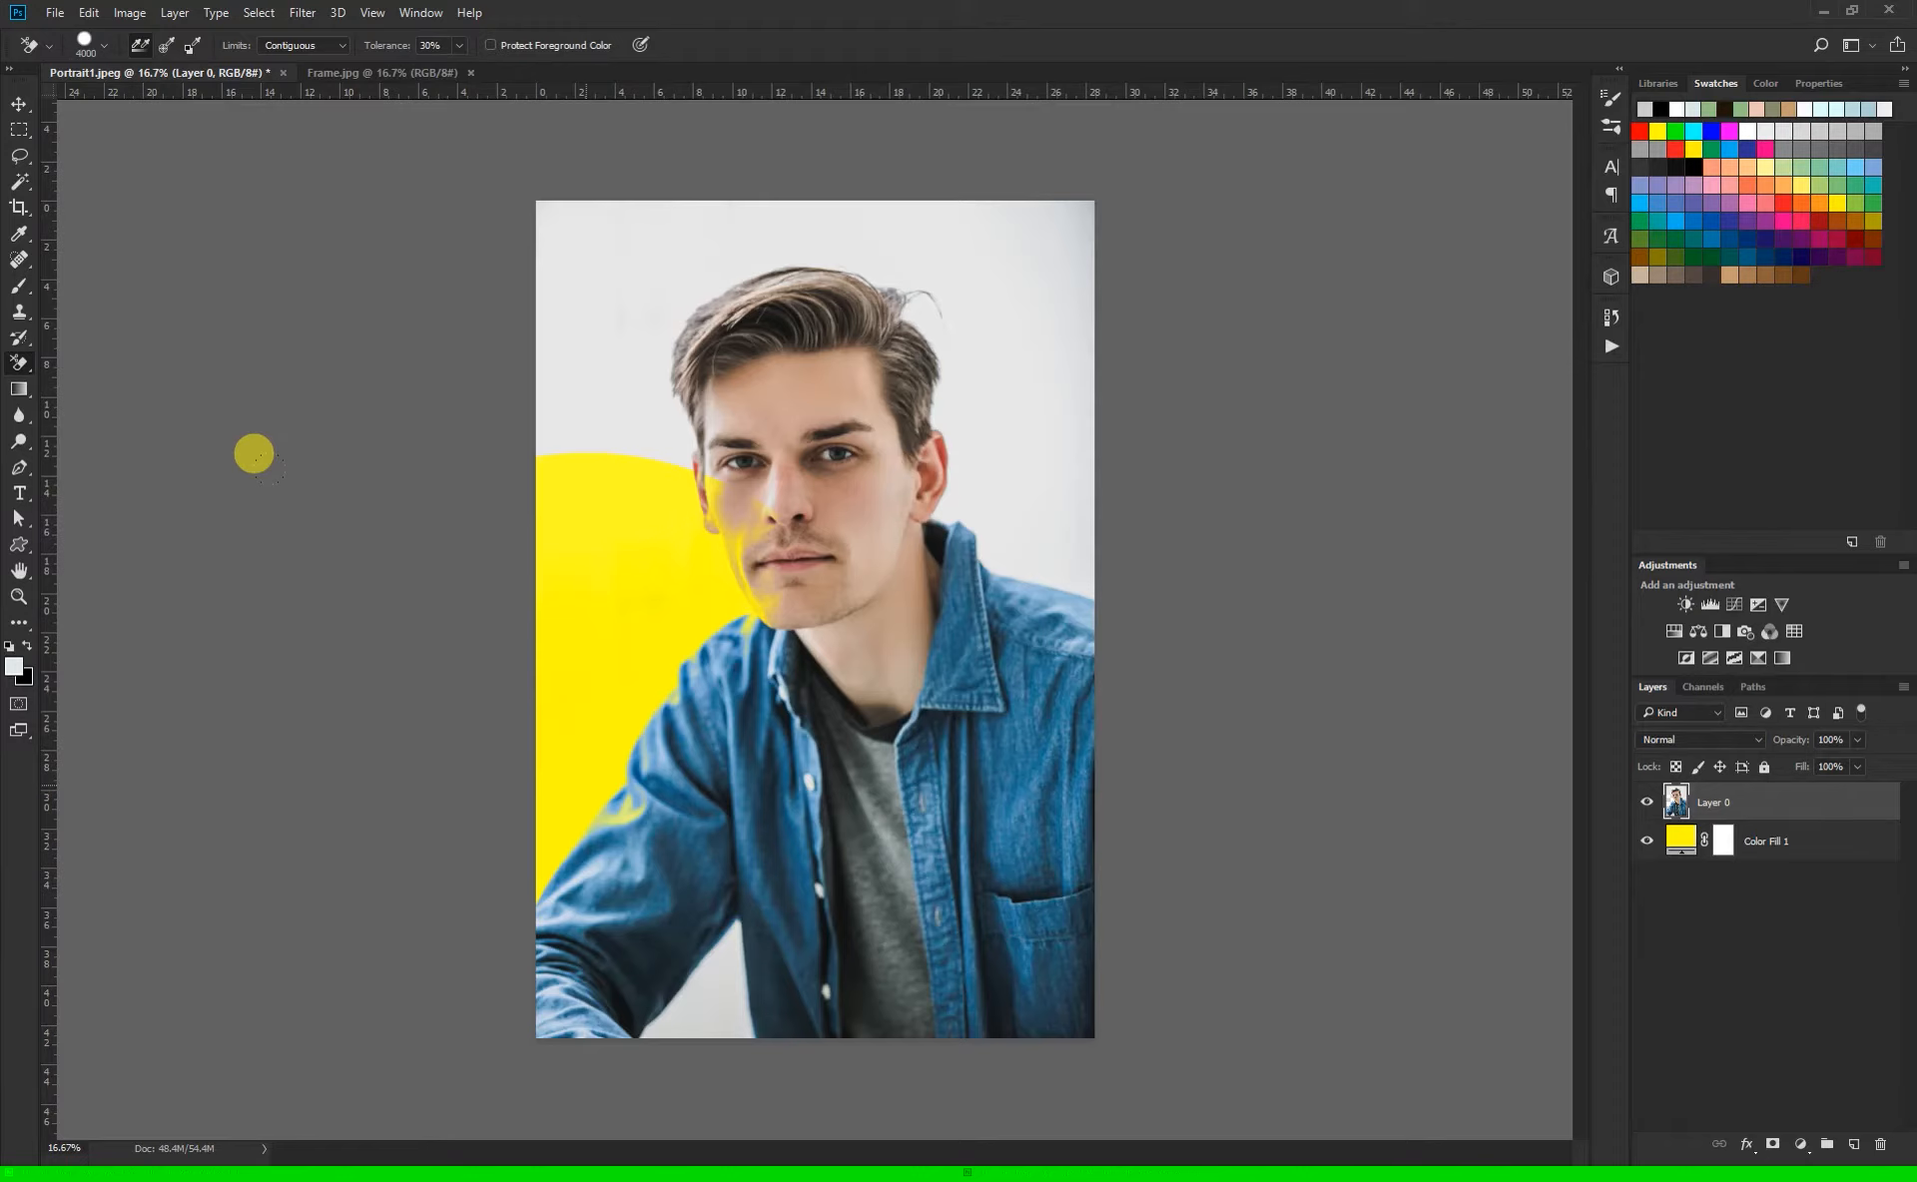
key("ctrl+z")
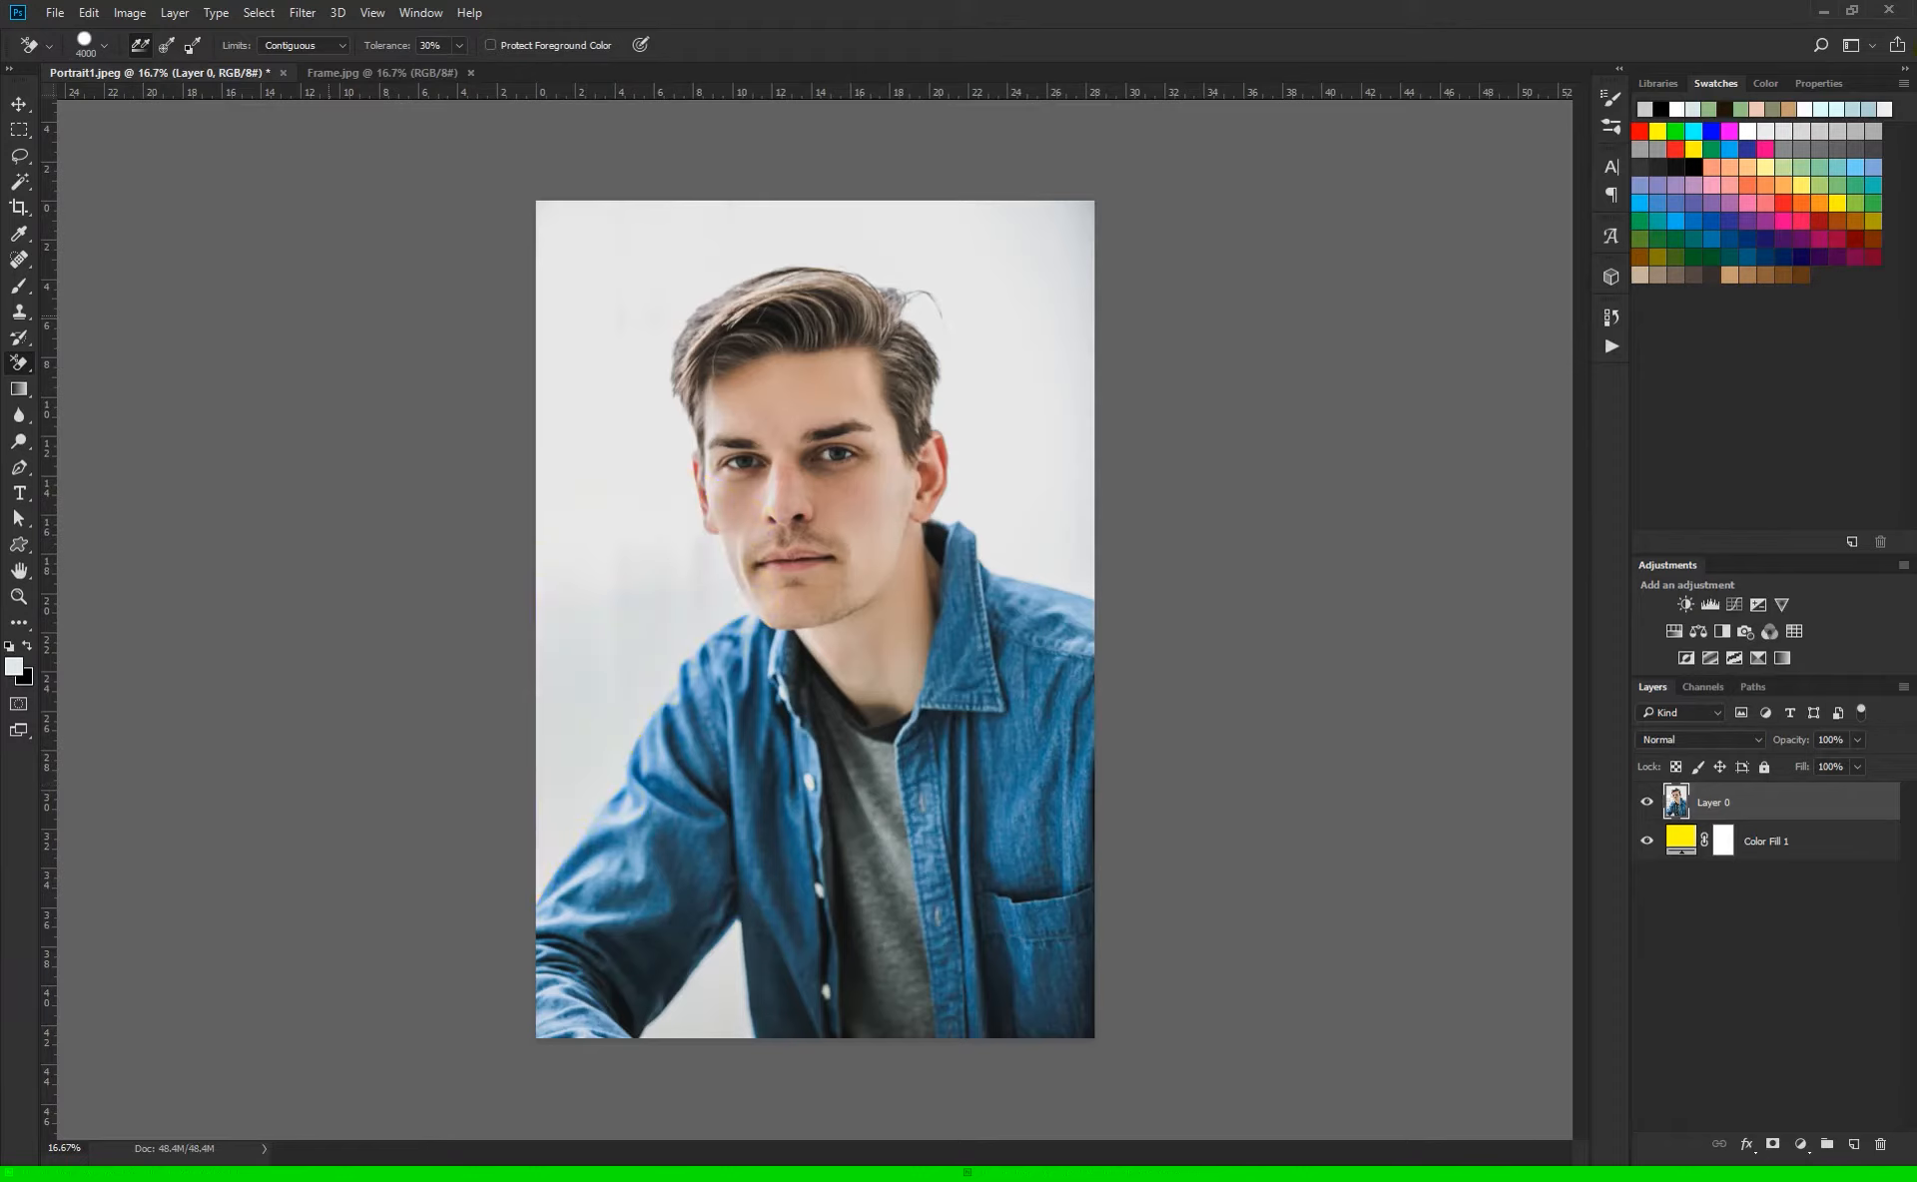
left_click(326, 45)
left_click(328, 56)
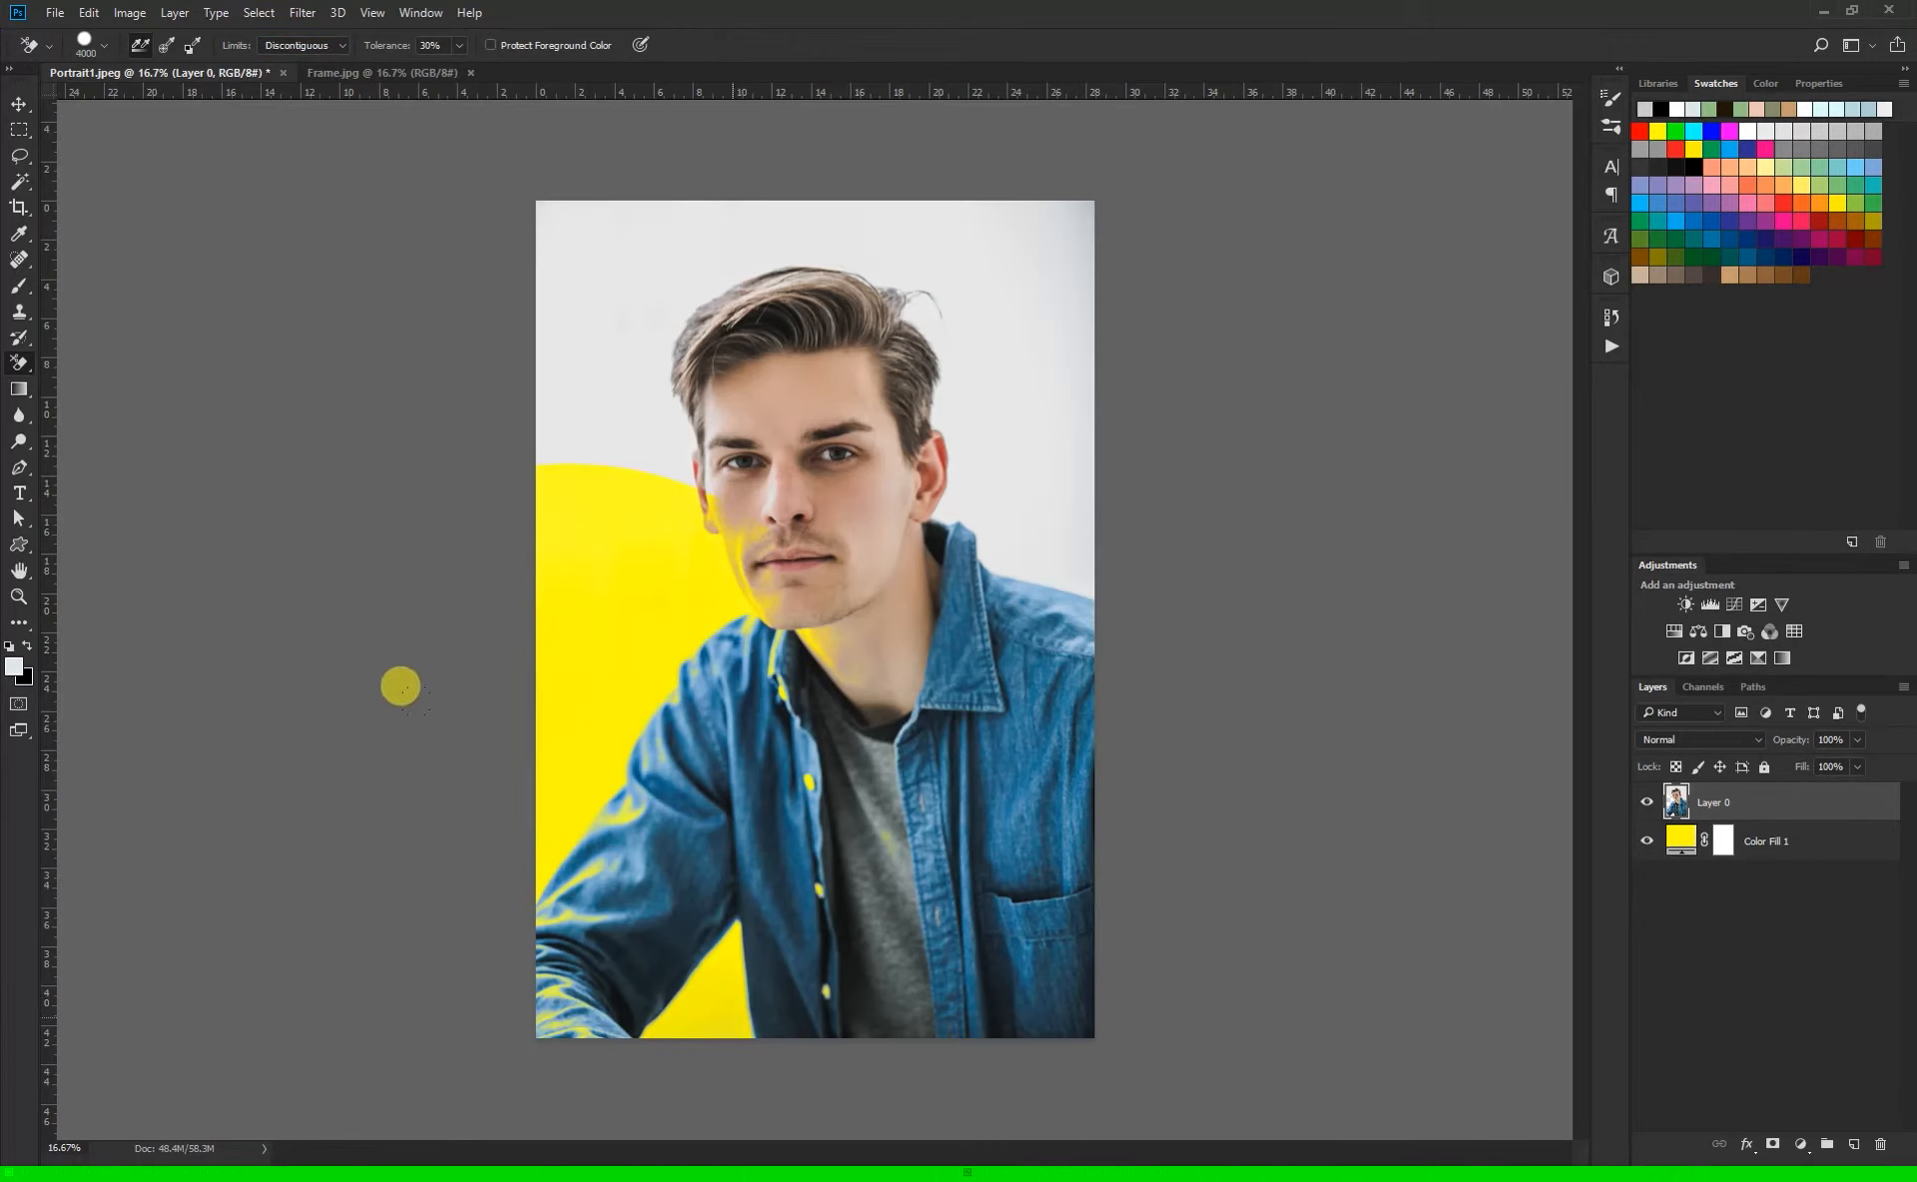
key("ctrl+z")
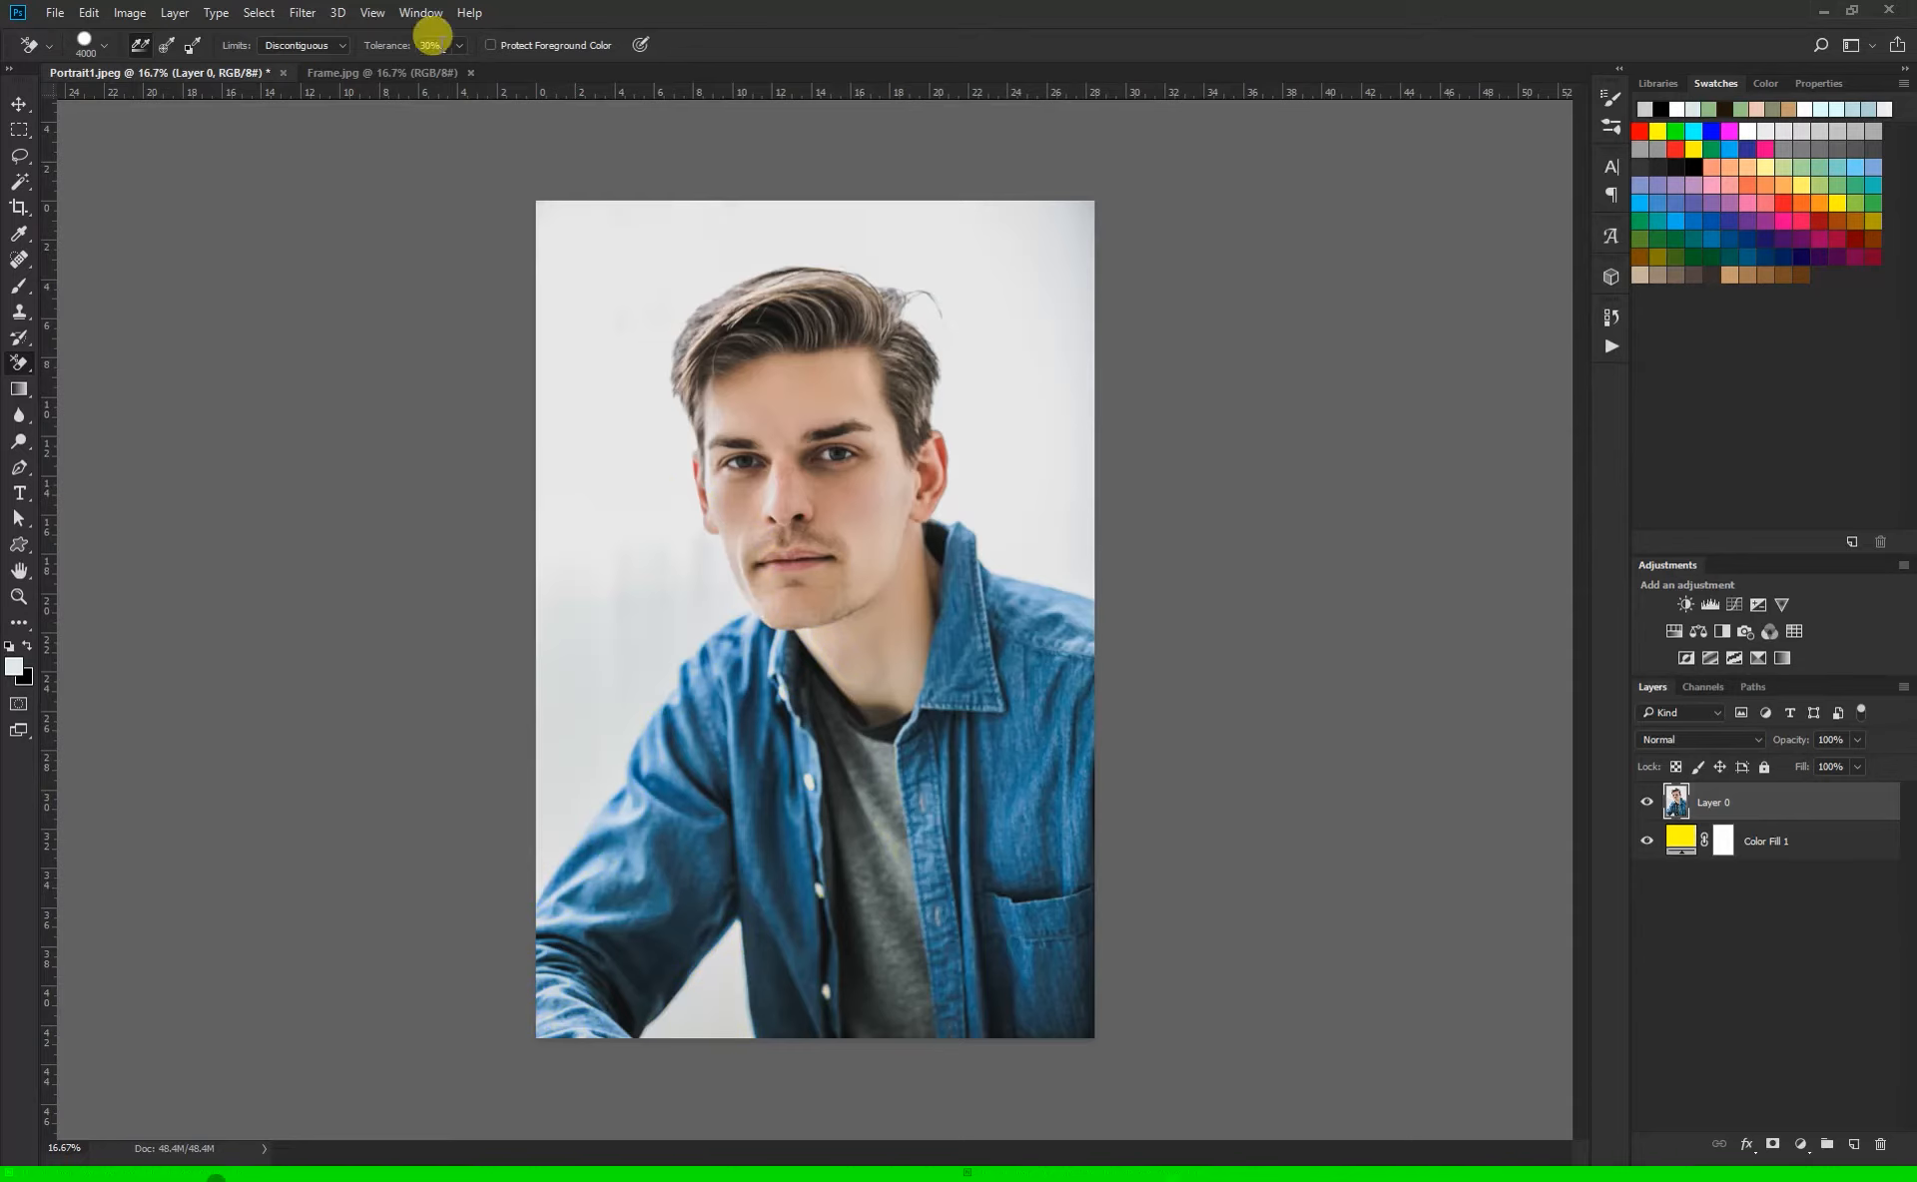
Step: Shrink the Background Eraser brush to a small tip for erasing close to the face
left_click(459, 45)
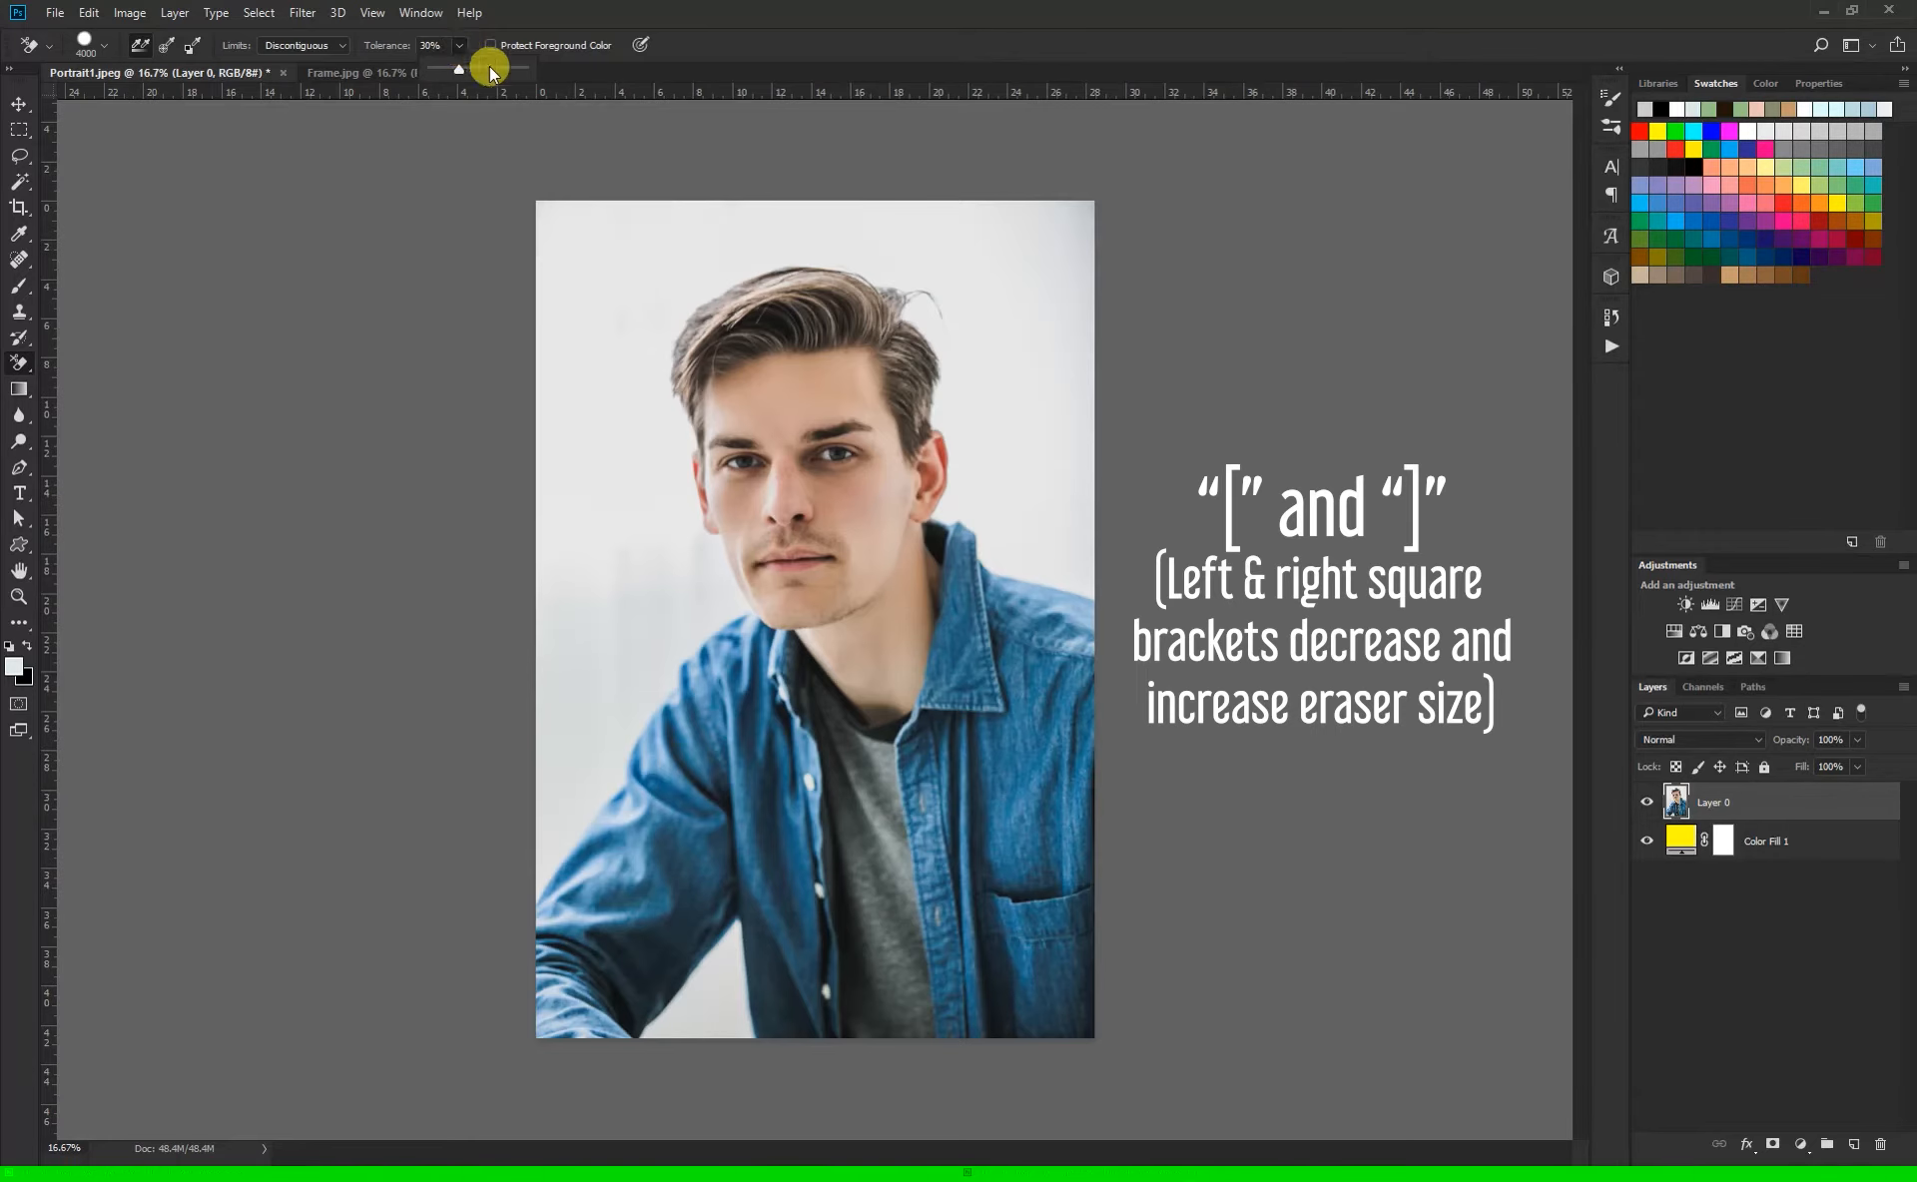
key("bracketleft")
key("bracketleft")
key("bracketleft")
key("bracketleft")
key("bracketleft")
key("bracketleft")
key("bracketleft")
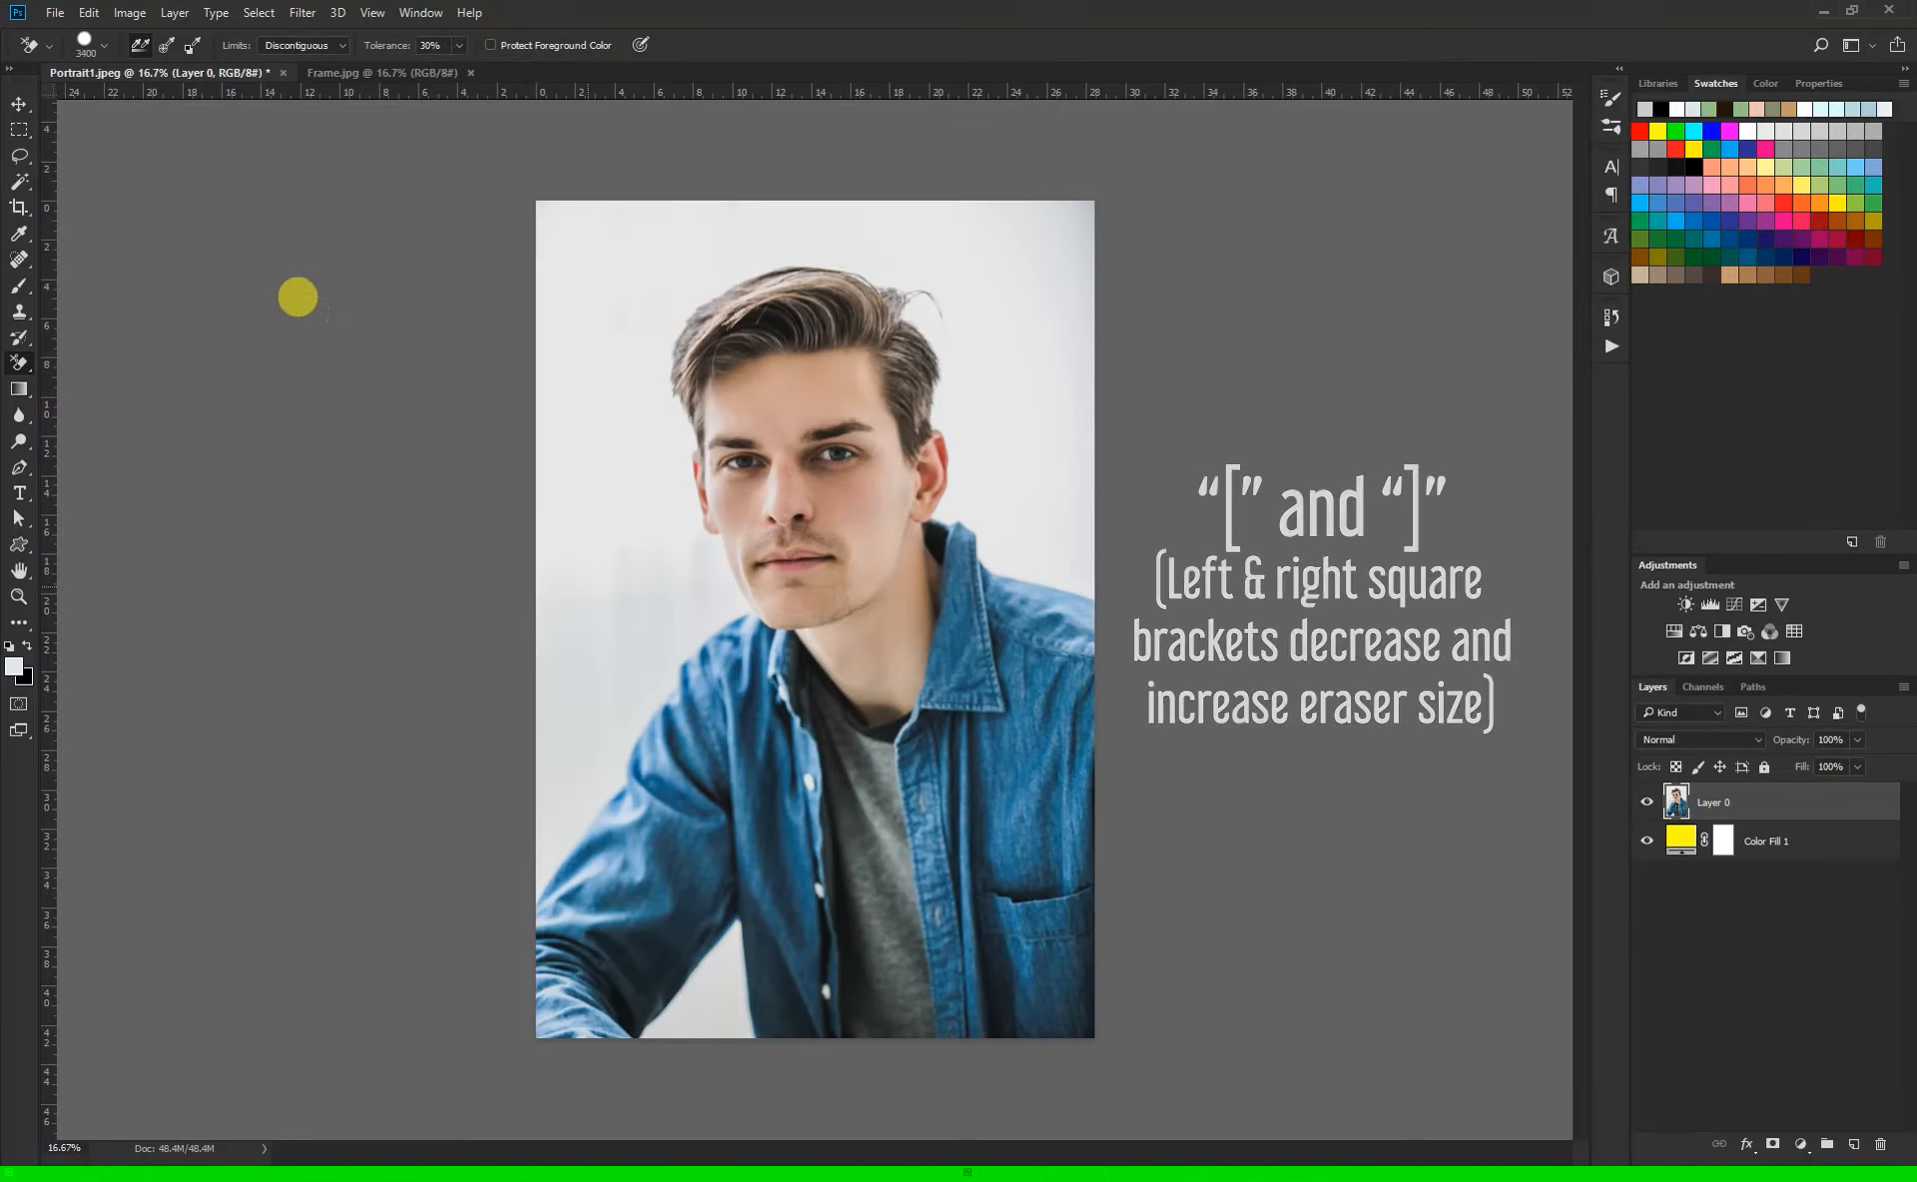
key("bracketleft")
key("bracketleft")
key("bracketleft")
key("bracketleft")
key("bracketleft")
key("bracketleft")
key("bracketleft")
key("bracketleft")
key("bracketleft")
key("bracketleft")
key("bracketleft")
key("bracketleft")
key("bracketleft")
key("bracketleft")
key("bracketleft")
key("bracketleft")
key("bracketleft")
key("bracketleft")
key("bracketleft")
key("bracketleft")
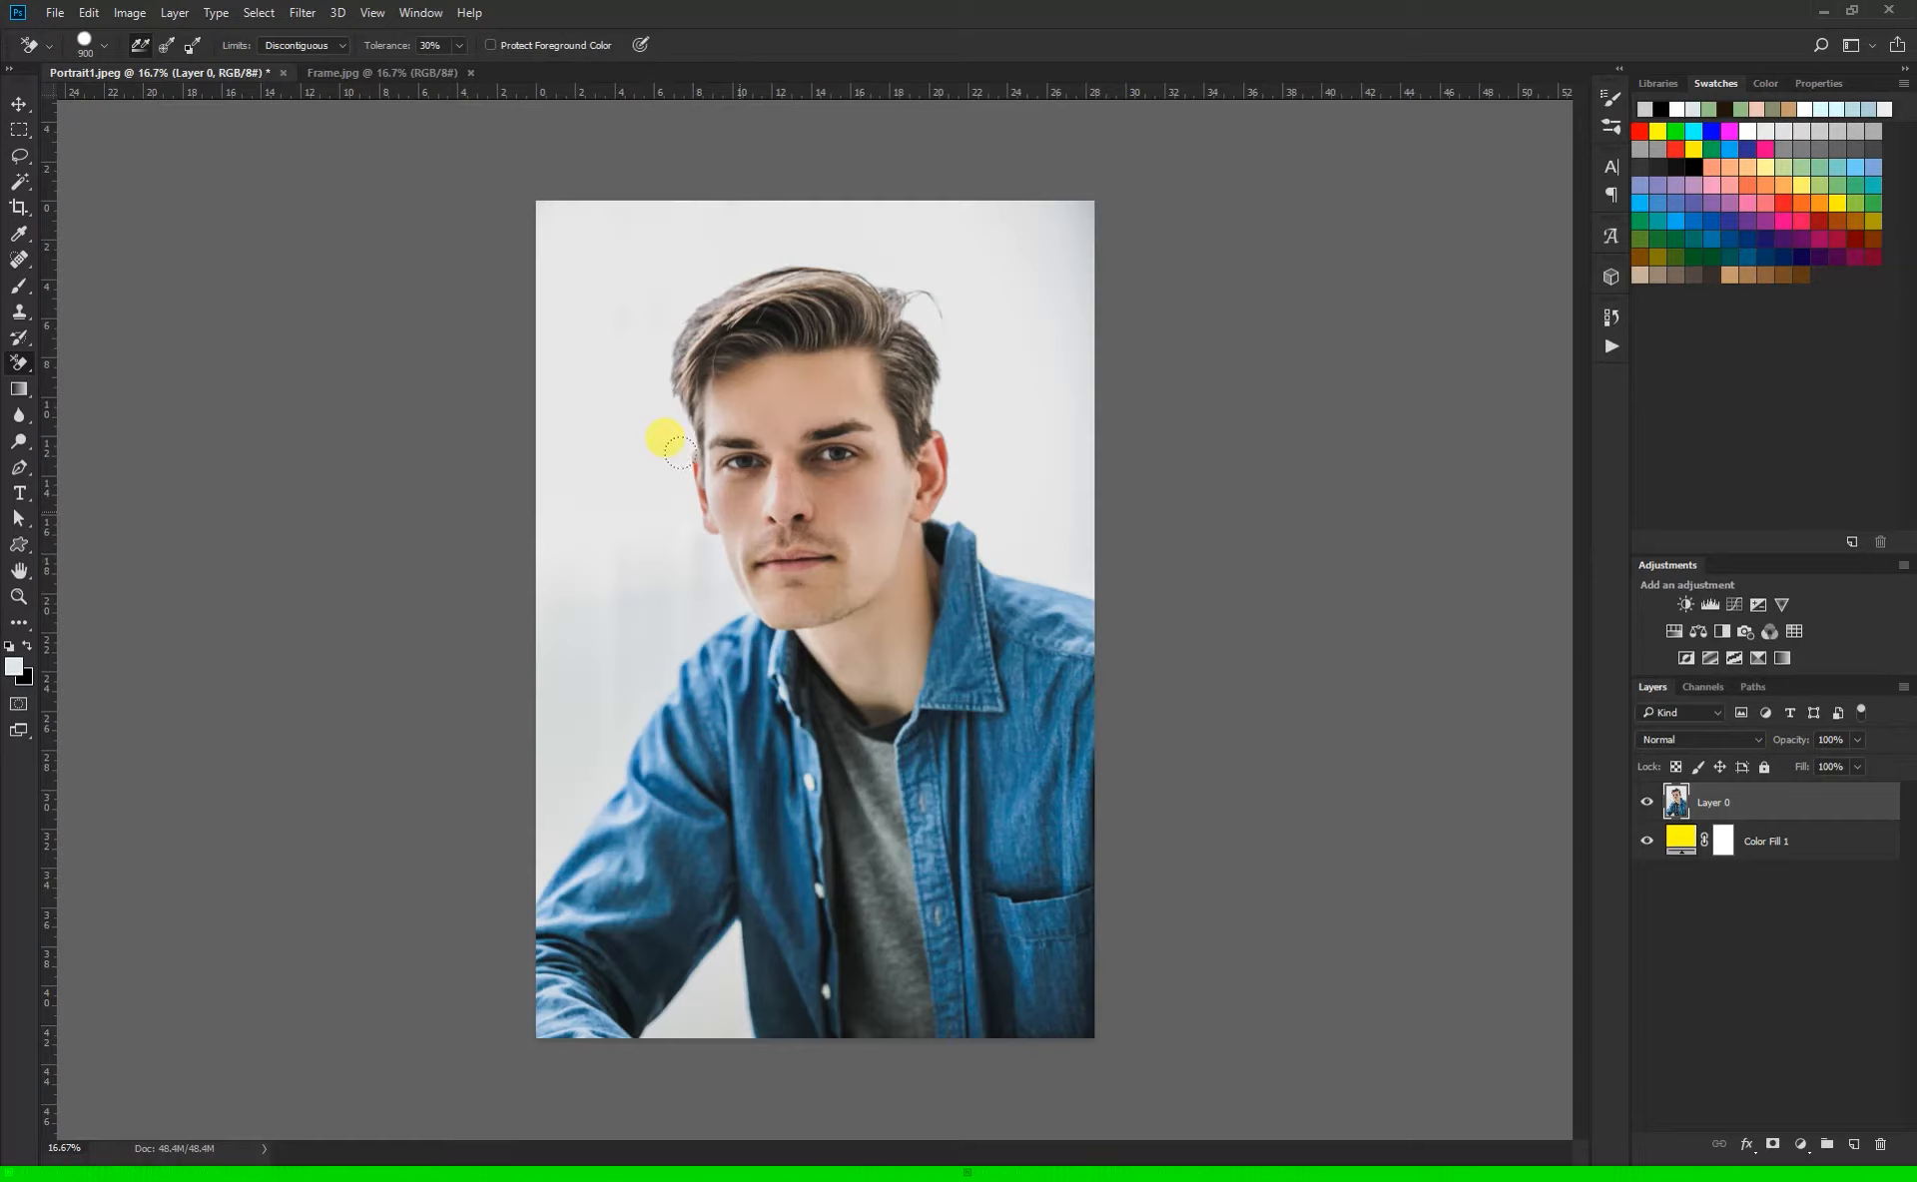
Step: Set the eraser tolerance to 5% and erase the backdrop beside the ear, cheek and jaw
scroll(663, 432, "up", 5)
scroll(667, 471, "up", 3)
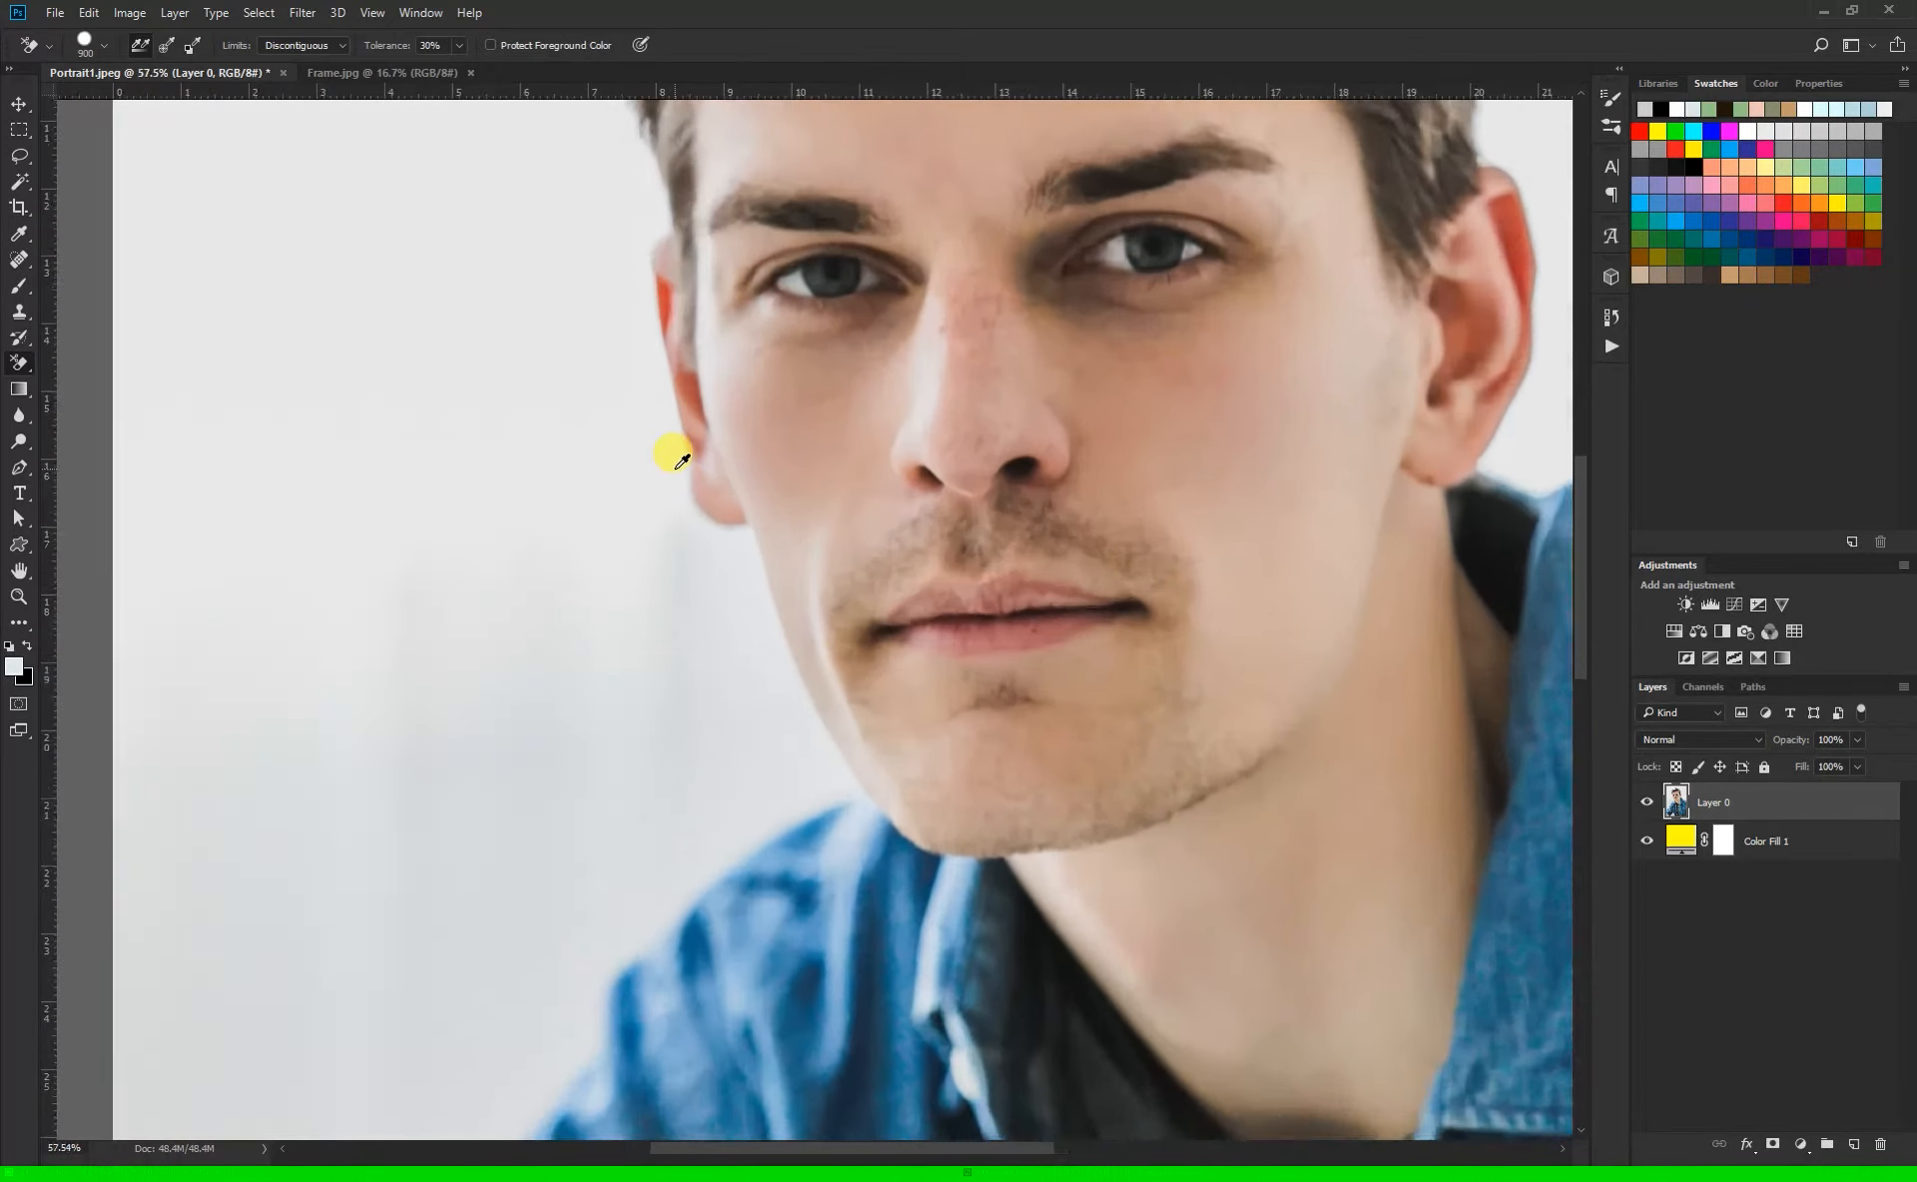
left_click(447, 44)
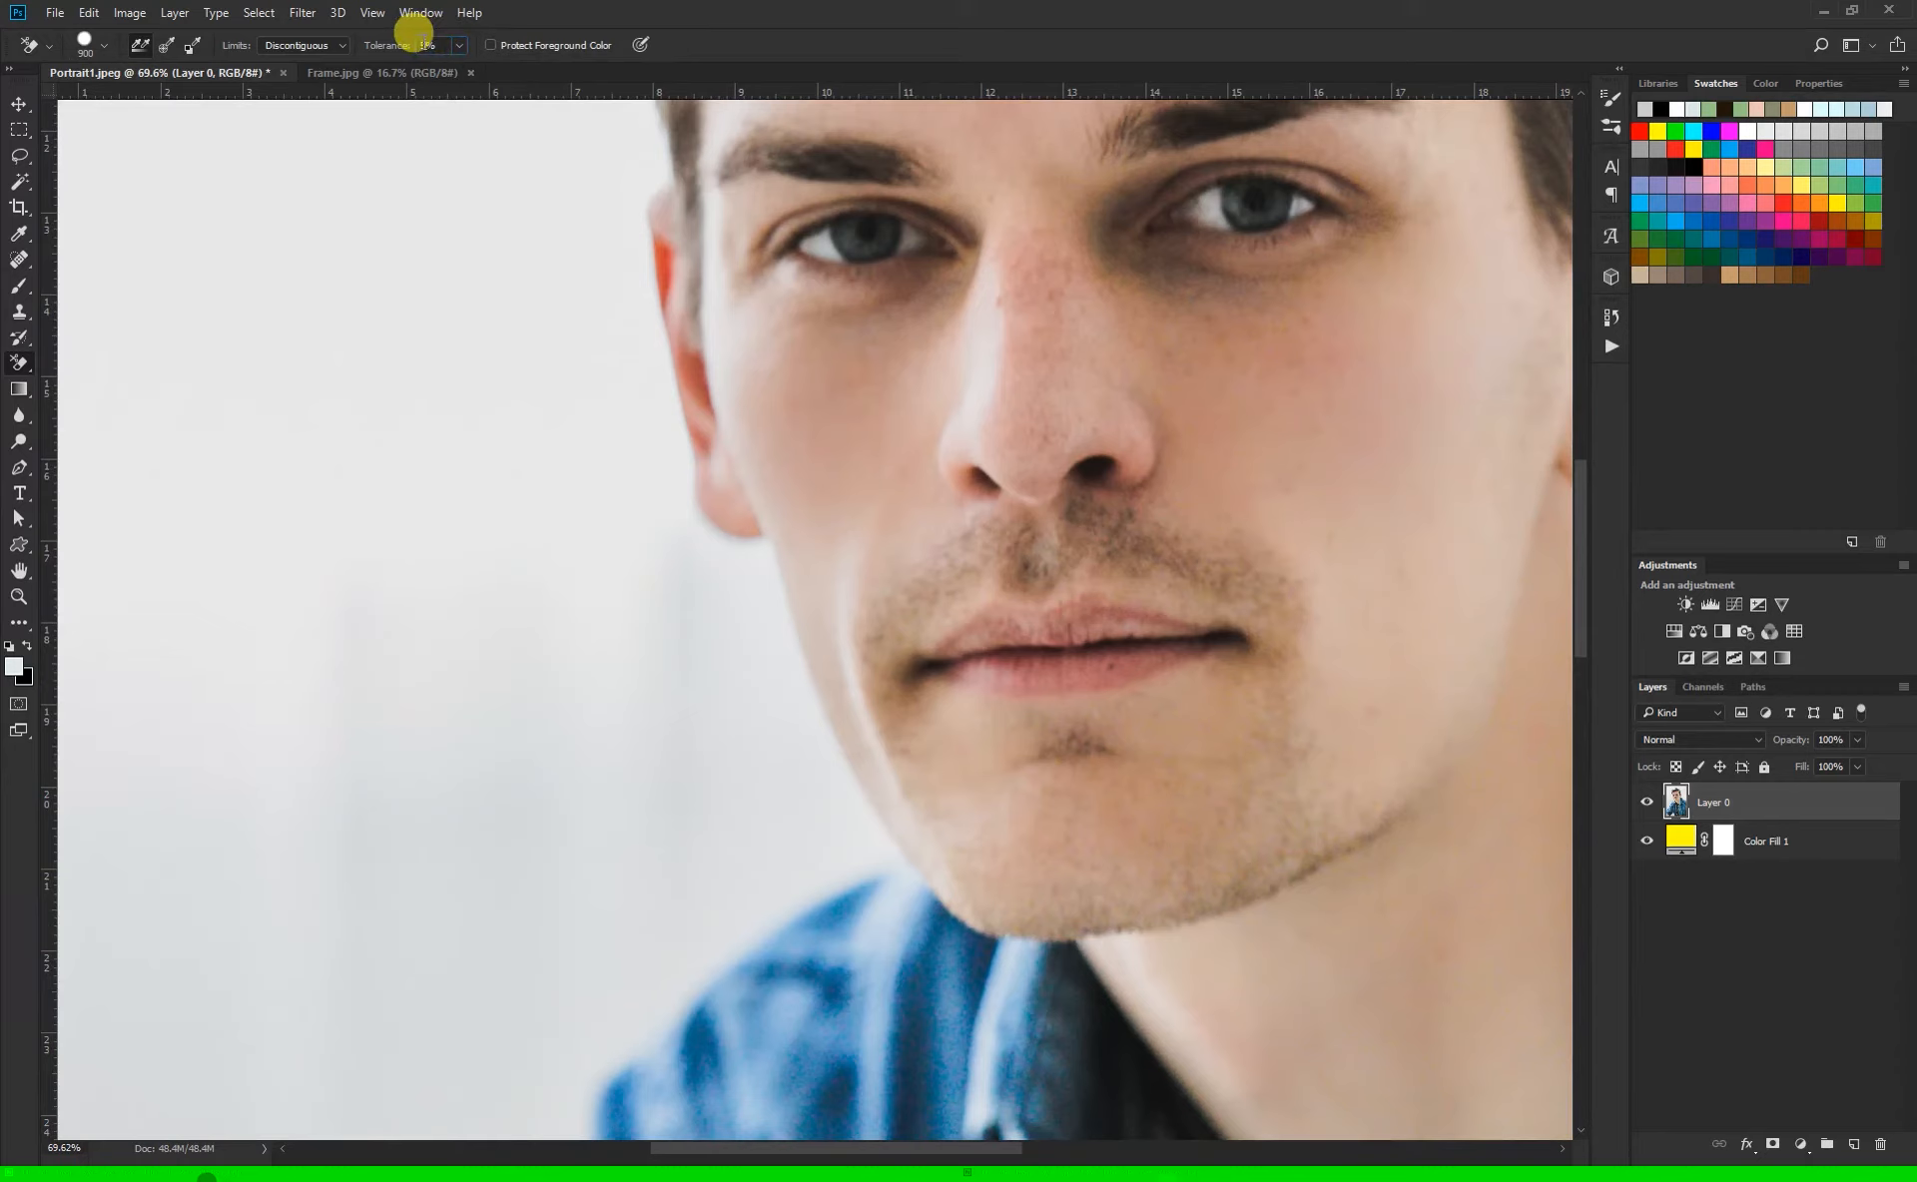
type("5")
key("Return")
left_click_drag(760, 801, 657, 706)
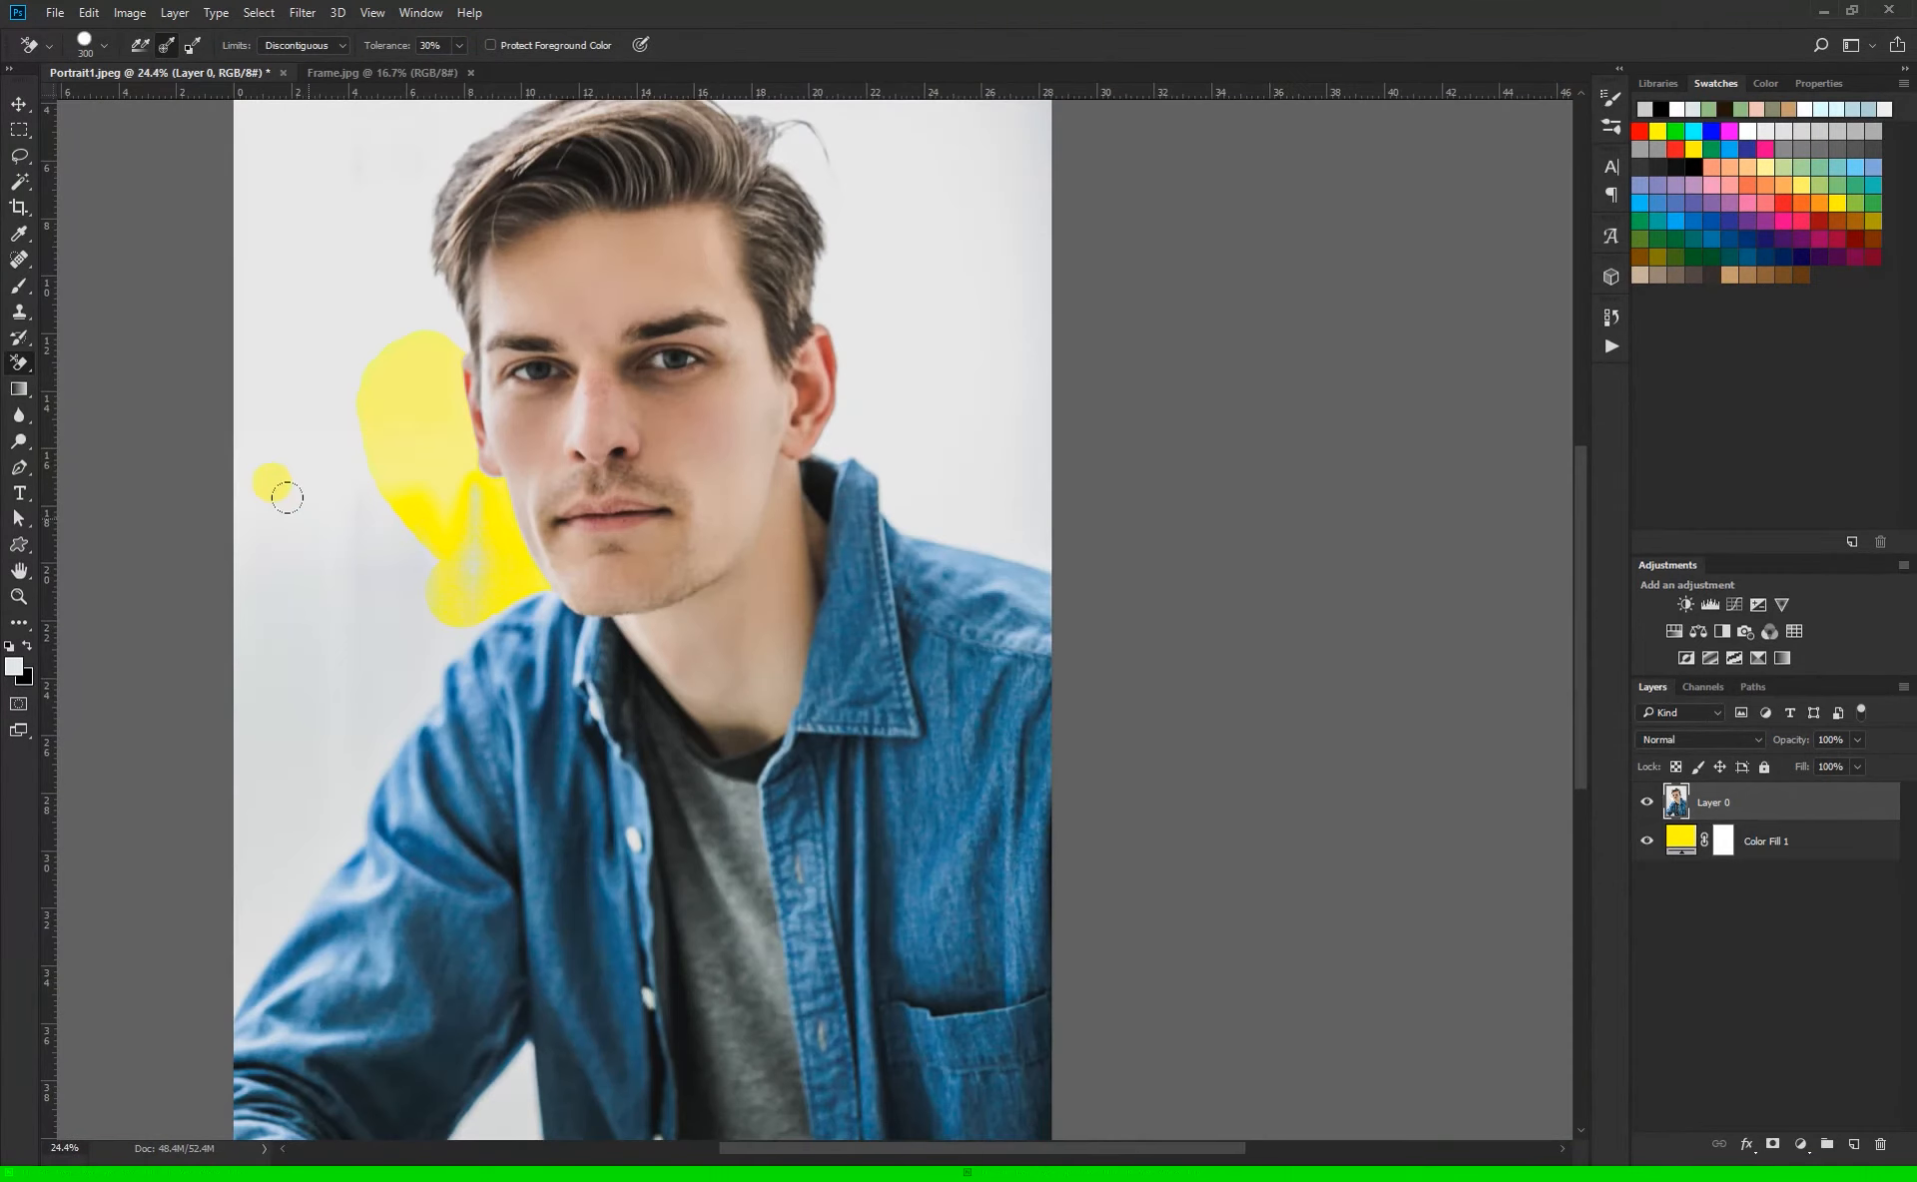
Step: Erase the backdrop along the portrait's left side using Once sampling at 30% tolerance, redoing the first stroke
left_click_drag(319, 518, 197, 899)
key("ctrl+z")
mouse_move(265, 568)
left_mouse_down()
mouse_move(322, 467)
mouse_move(297, 327)
left_mouse_up()
Step: Adjust the brush size and erase the remaining backdrop around the hair and across to the other side of the head
key("bracketleft")
key("bracketleft")
key("bracketleft")
key("bracketleft")
key("bracketleft")
key("bracketleft")
key("bracketleft")
key("bracketleft")
key("bracketleft")
mouse_move(370, 656)
left_mouse_down()
mouse_move(409, 578)
mouse_move(282, 764)
mouse_move(243, 792)
mouse_move(208, 761)
mouse_move(629, 175)
mouse_move(871, 455)
mouse_move(783, 243)
mouse_move(905, 414)
left_mouse_up()
scroll(904, 413, "up", 5)
mouse_move(370, 289)
left_mouse_down()
mouse_move(184, 227)
mouse_move(813, 308)
left_mouse_up()
key("ctrl+z")
mouse_move(409, 364)
left_mouse_down()
mouse_move(363, 390)
mouse_move(583, 256)
mouse_move(1001, 445)
mouse_move(620, 172)
mouse_move(796, 249)
left_mouse_up()
Step: Lower the tolerance to 5%, reduce the brush to 175 px and erase the backdrop remnants beside the temple and ear
scroll(300, 226, "down", 5)
scroll(483, 350, "up", 15)
left_click_drag(387, 44, 363, 43)
key("bracketleft")
key("bracketleft")
key("bracketleft")
key("bracketleft")
left_click_drag(531, 320, 540, 402)
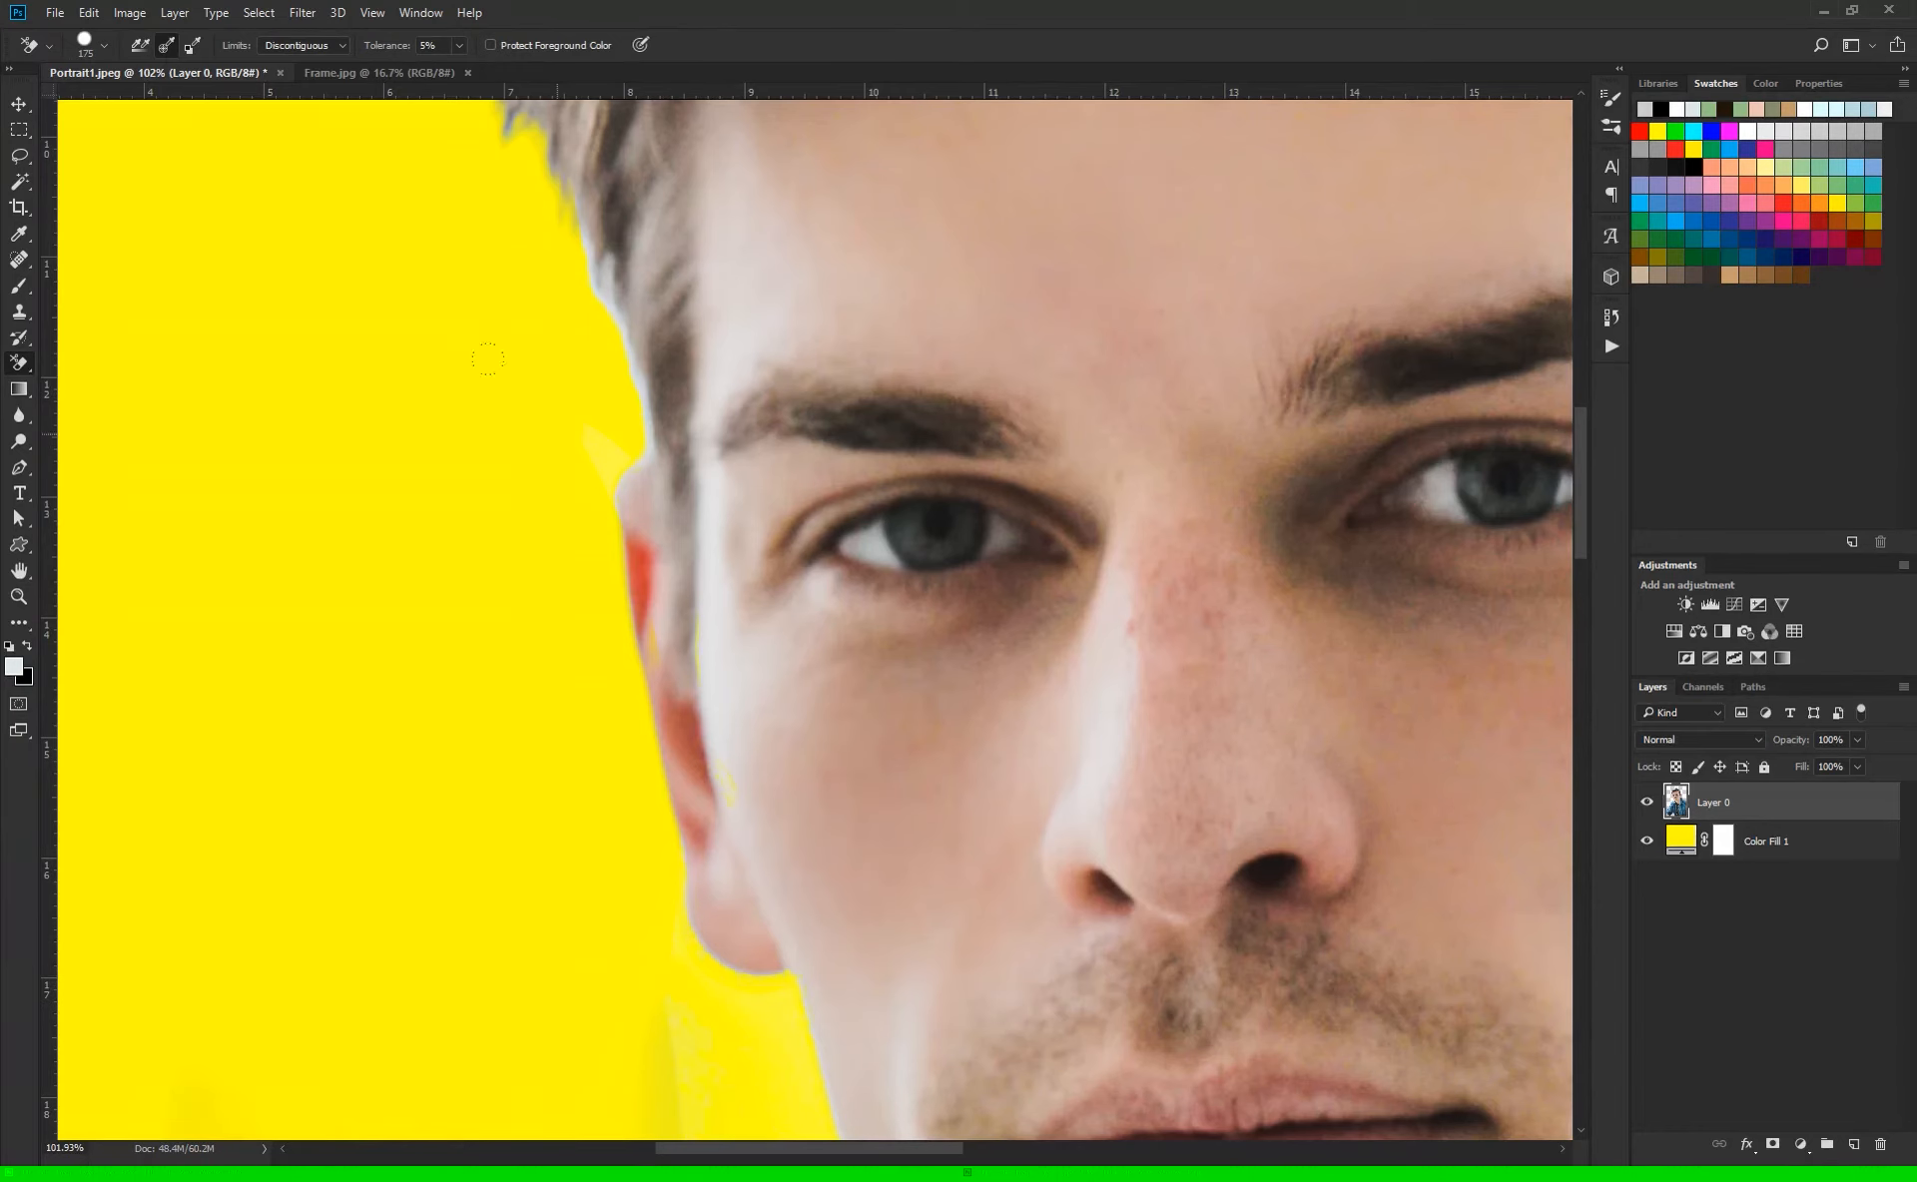
Step: Erase the backdrop remnants in the gap between the arm and torso at 30% tolerance
scroll(509, 530, "down", 10)
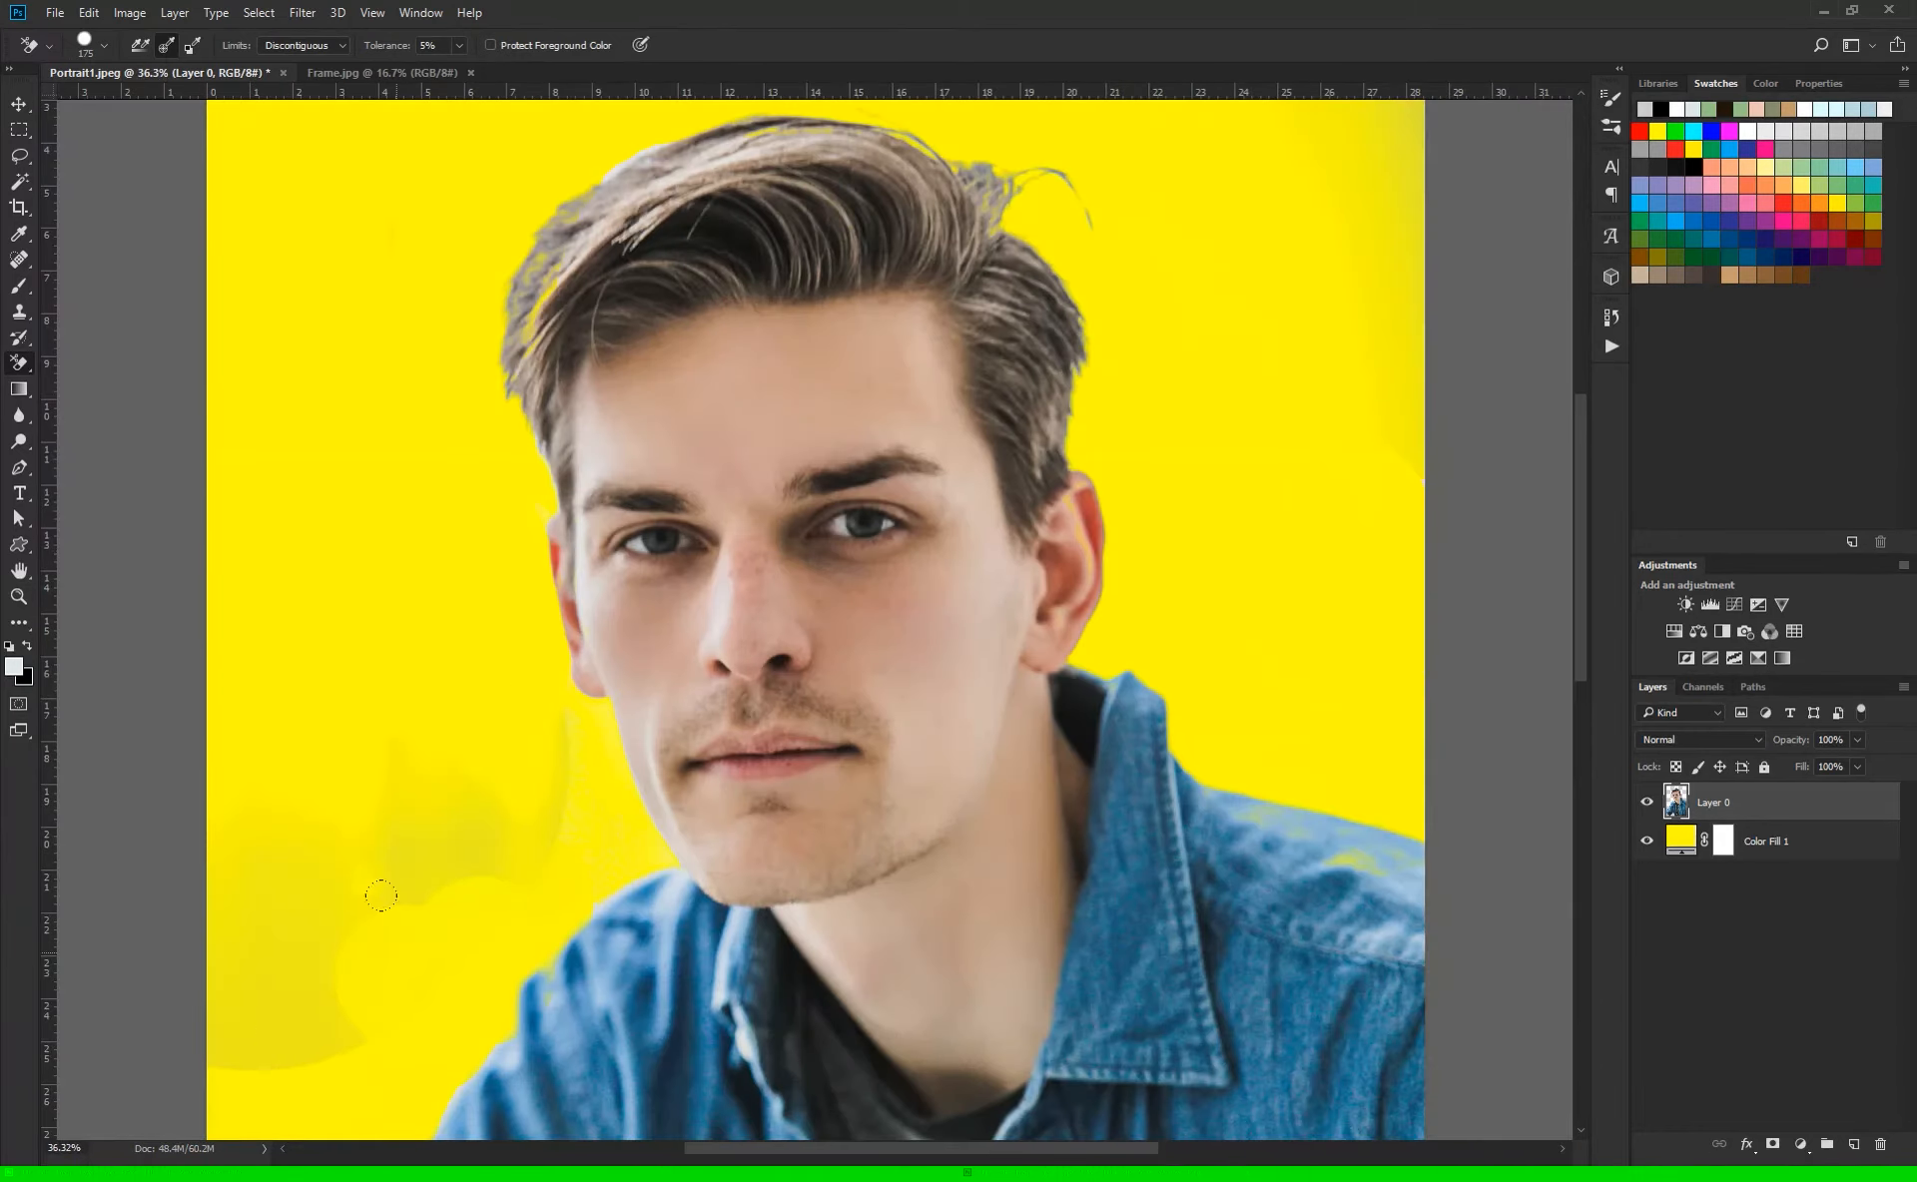
scroll(633, 513, "down", 5)
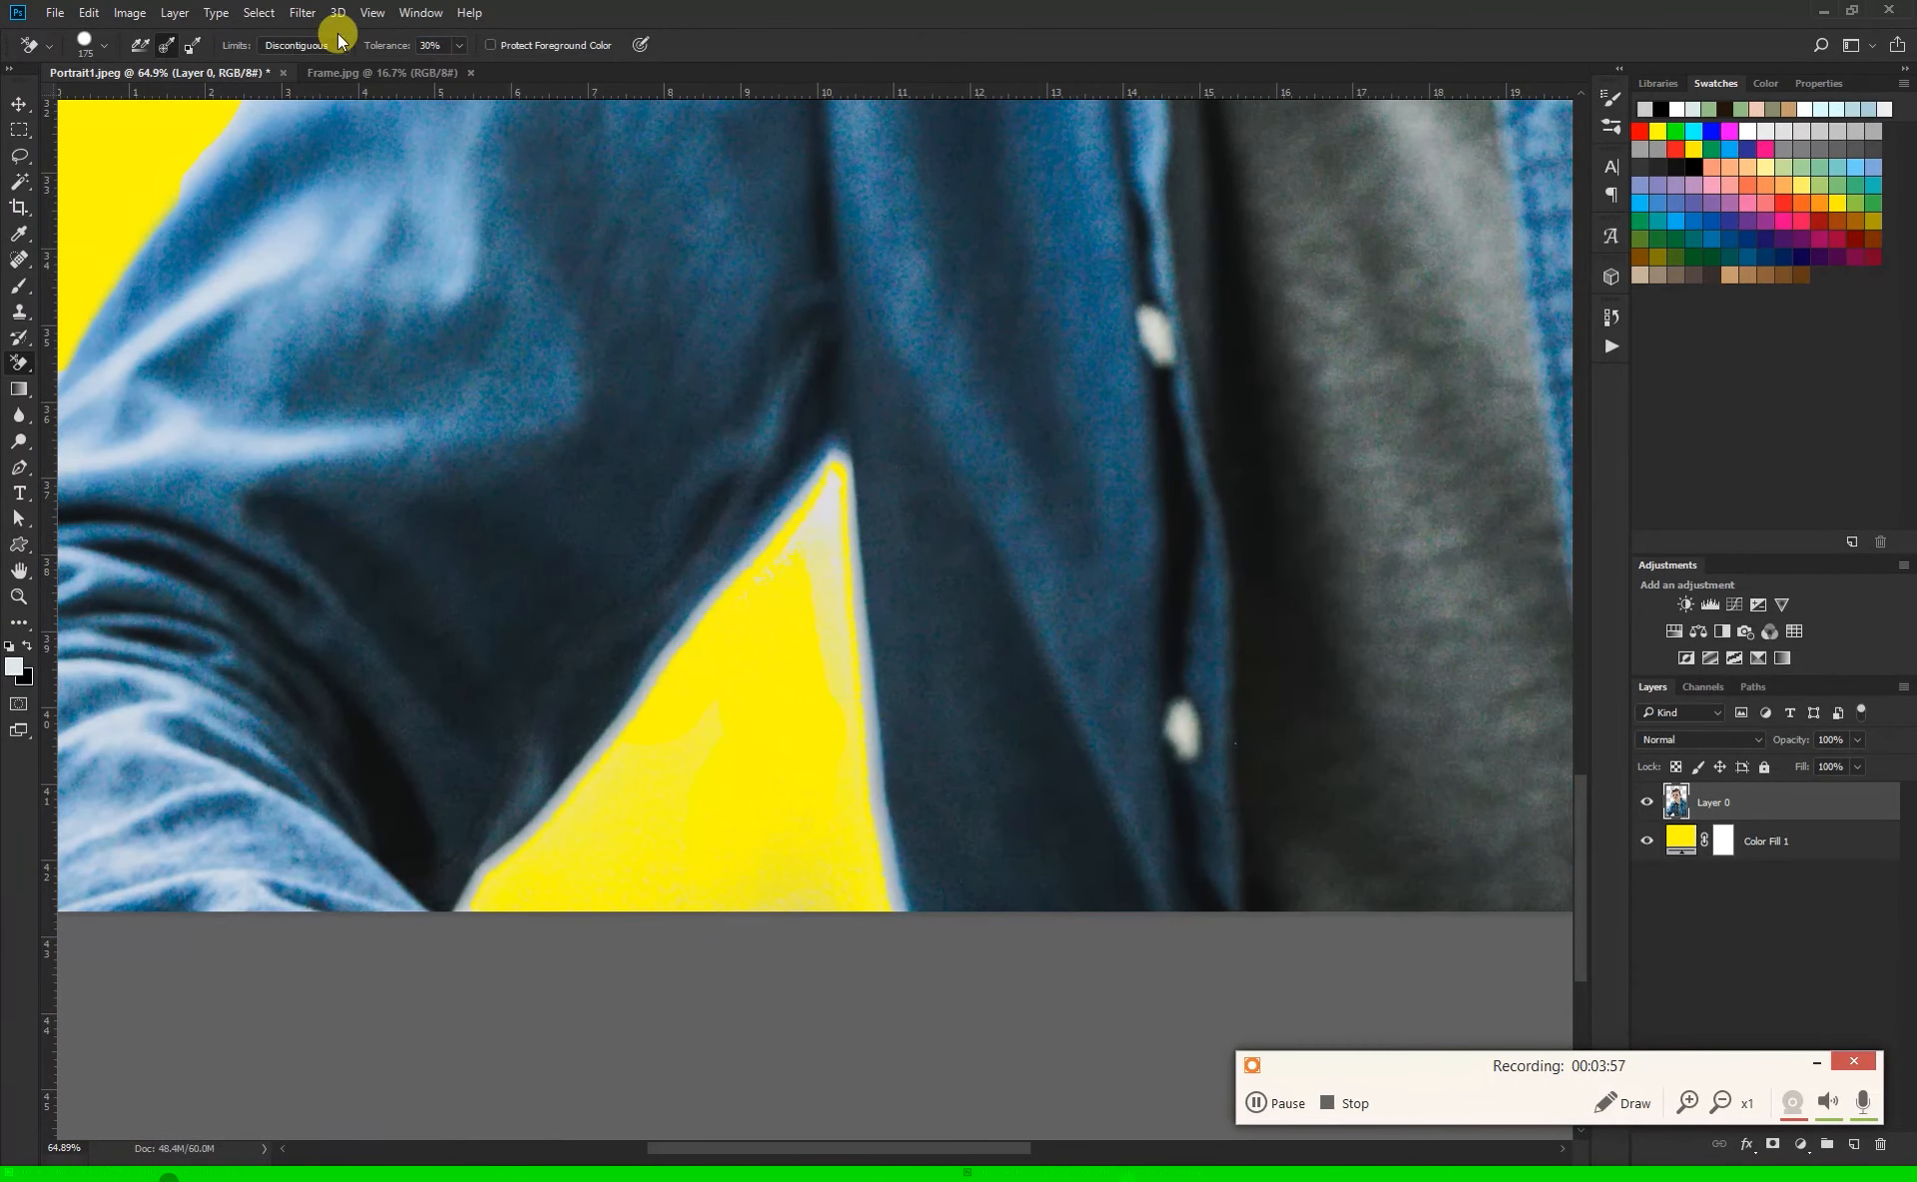
mouse_move(572, 758)
left_mouse_down()
mouse_move(523, 706)
mouse_move(758, 471)
mouse_move(877, 893)
left_mouse_up()
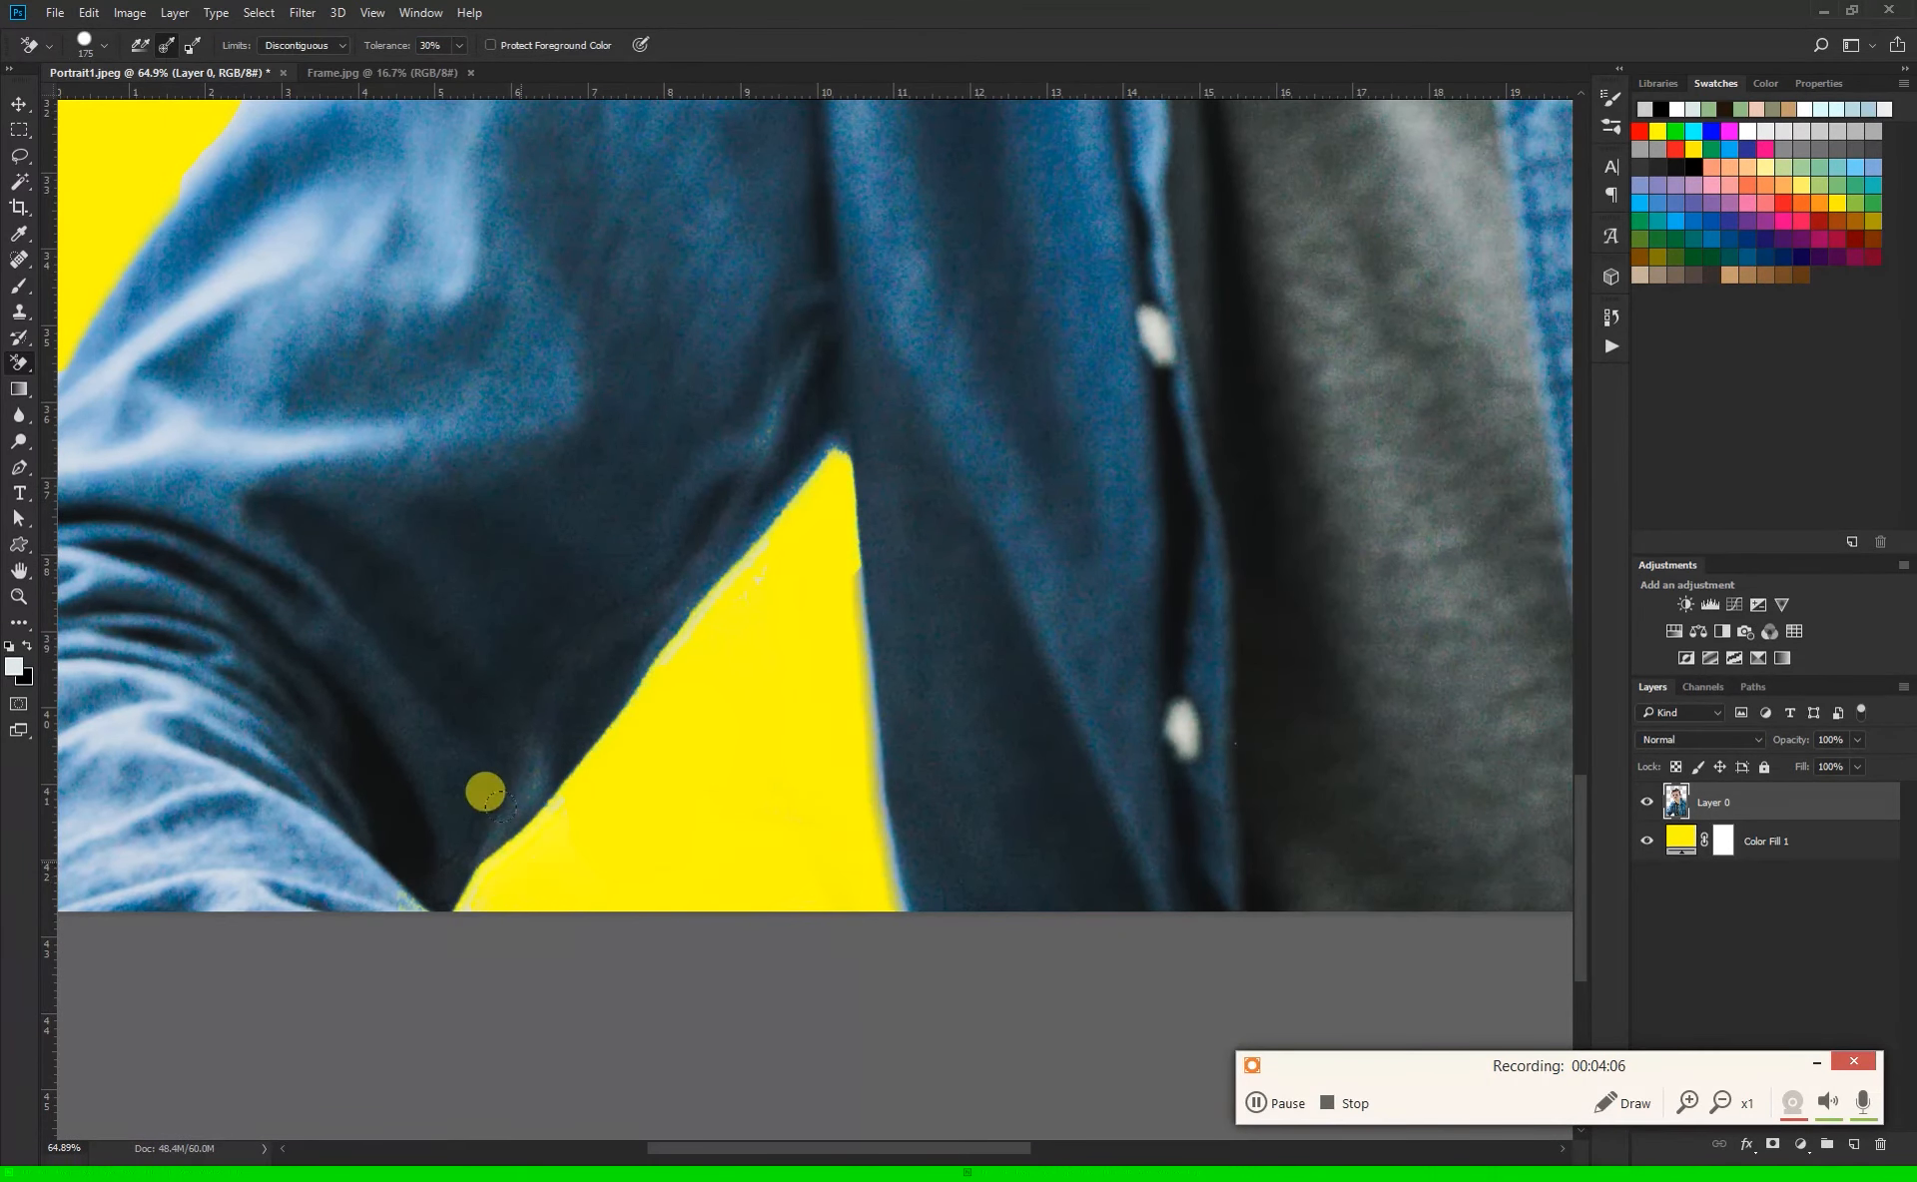
left_click_drag(483, 787, 698, 522)
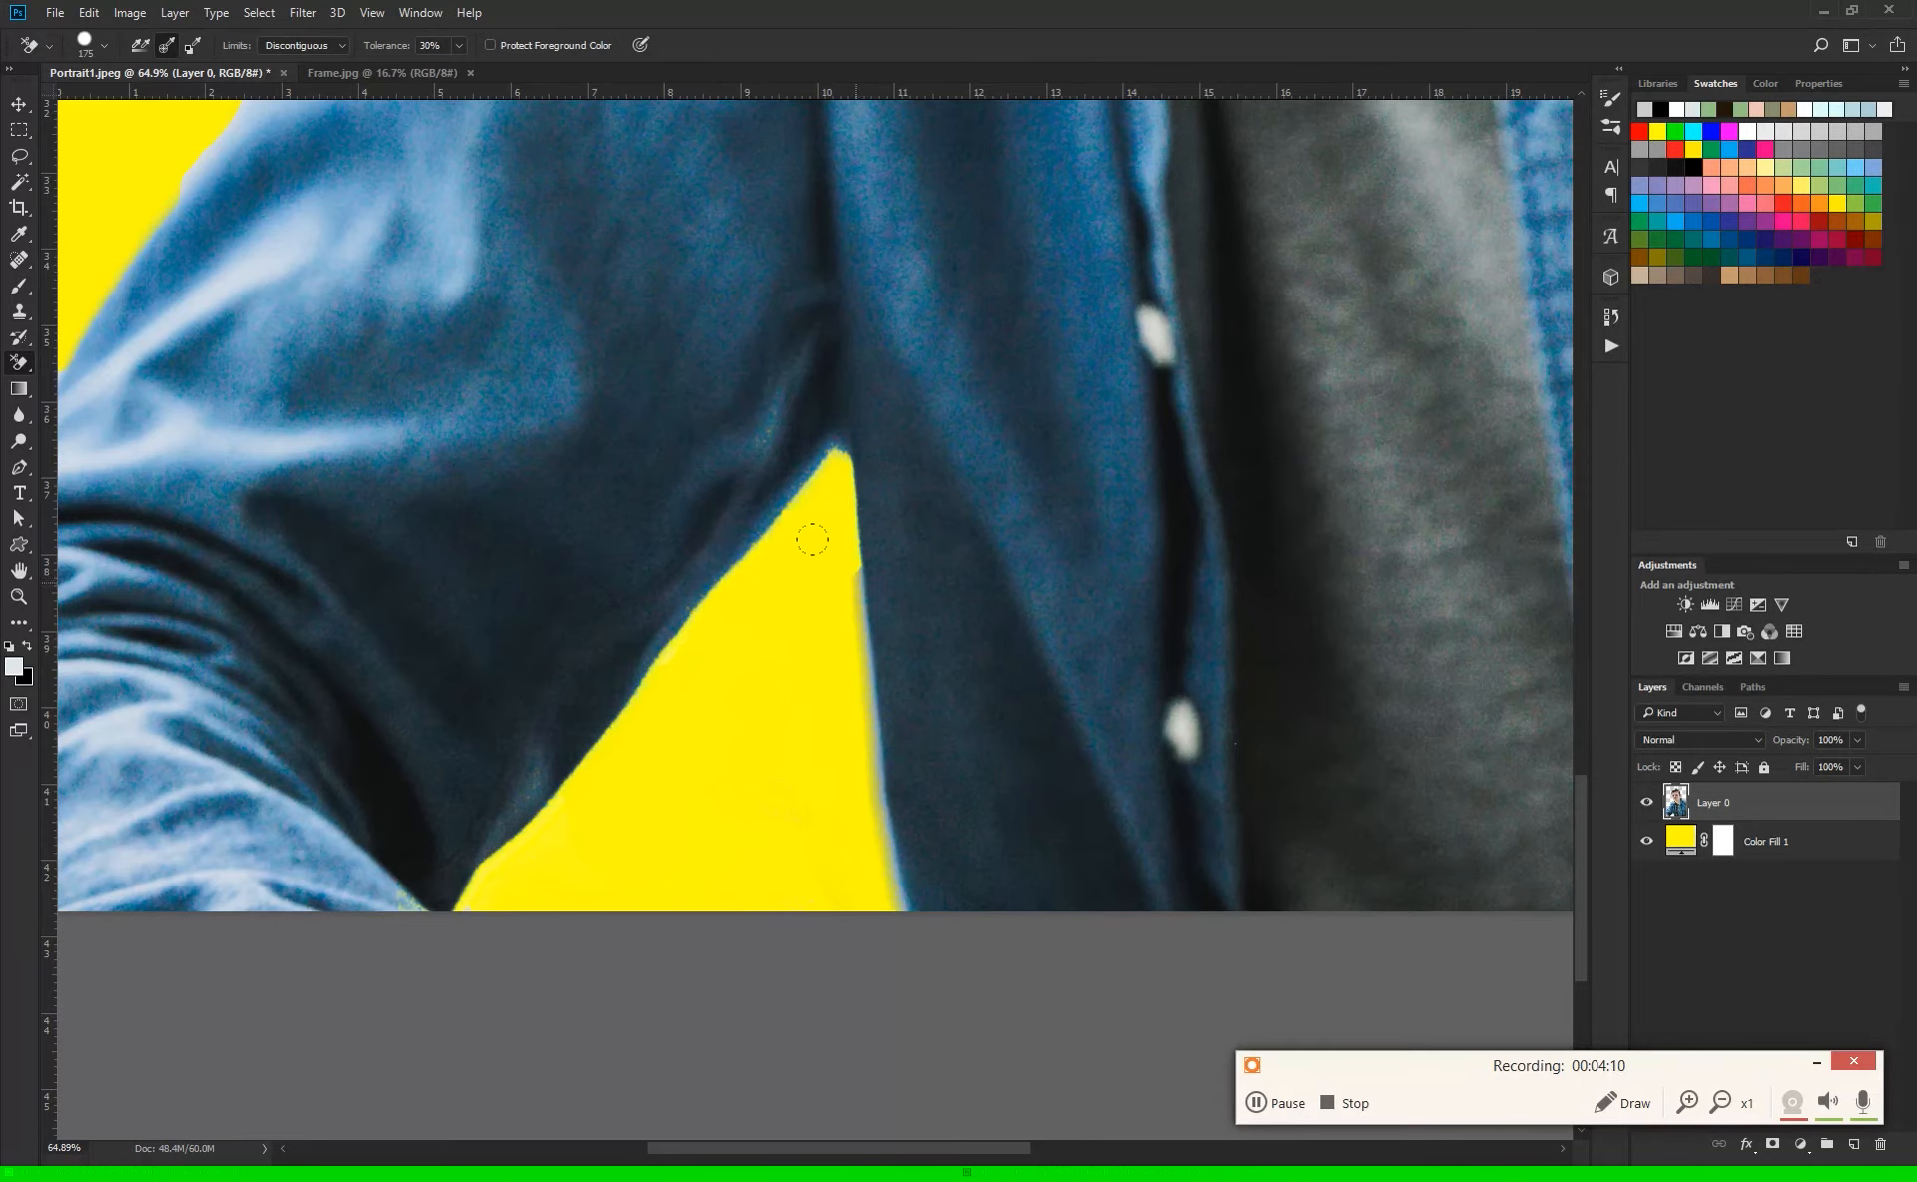
left_click_drag(813, 535, 853, 809)
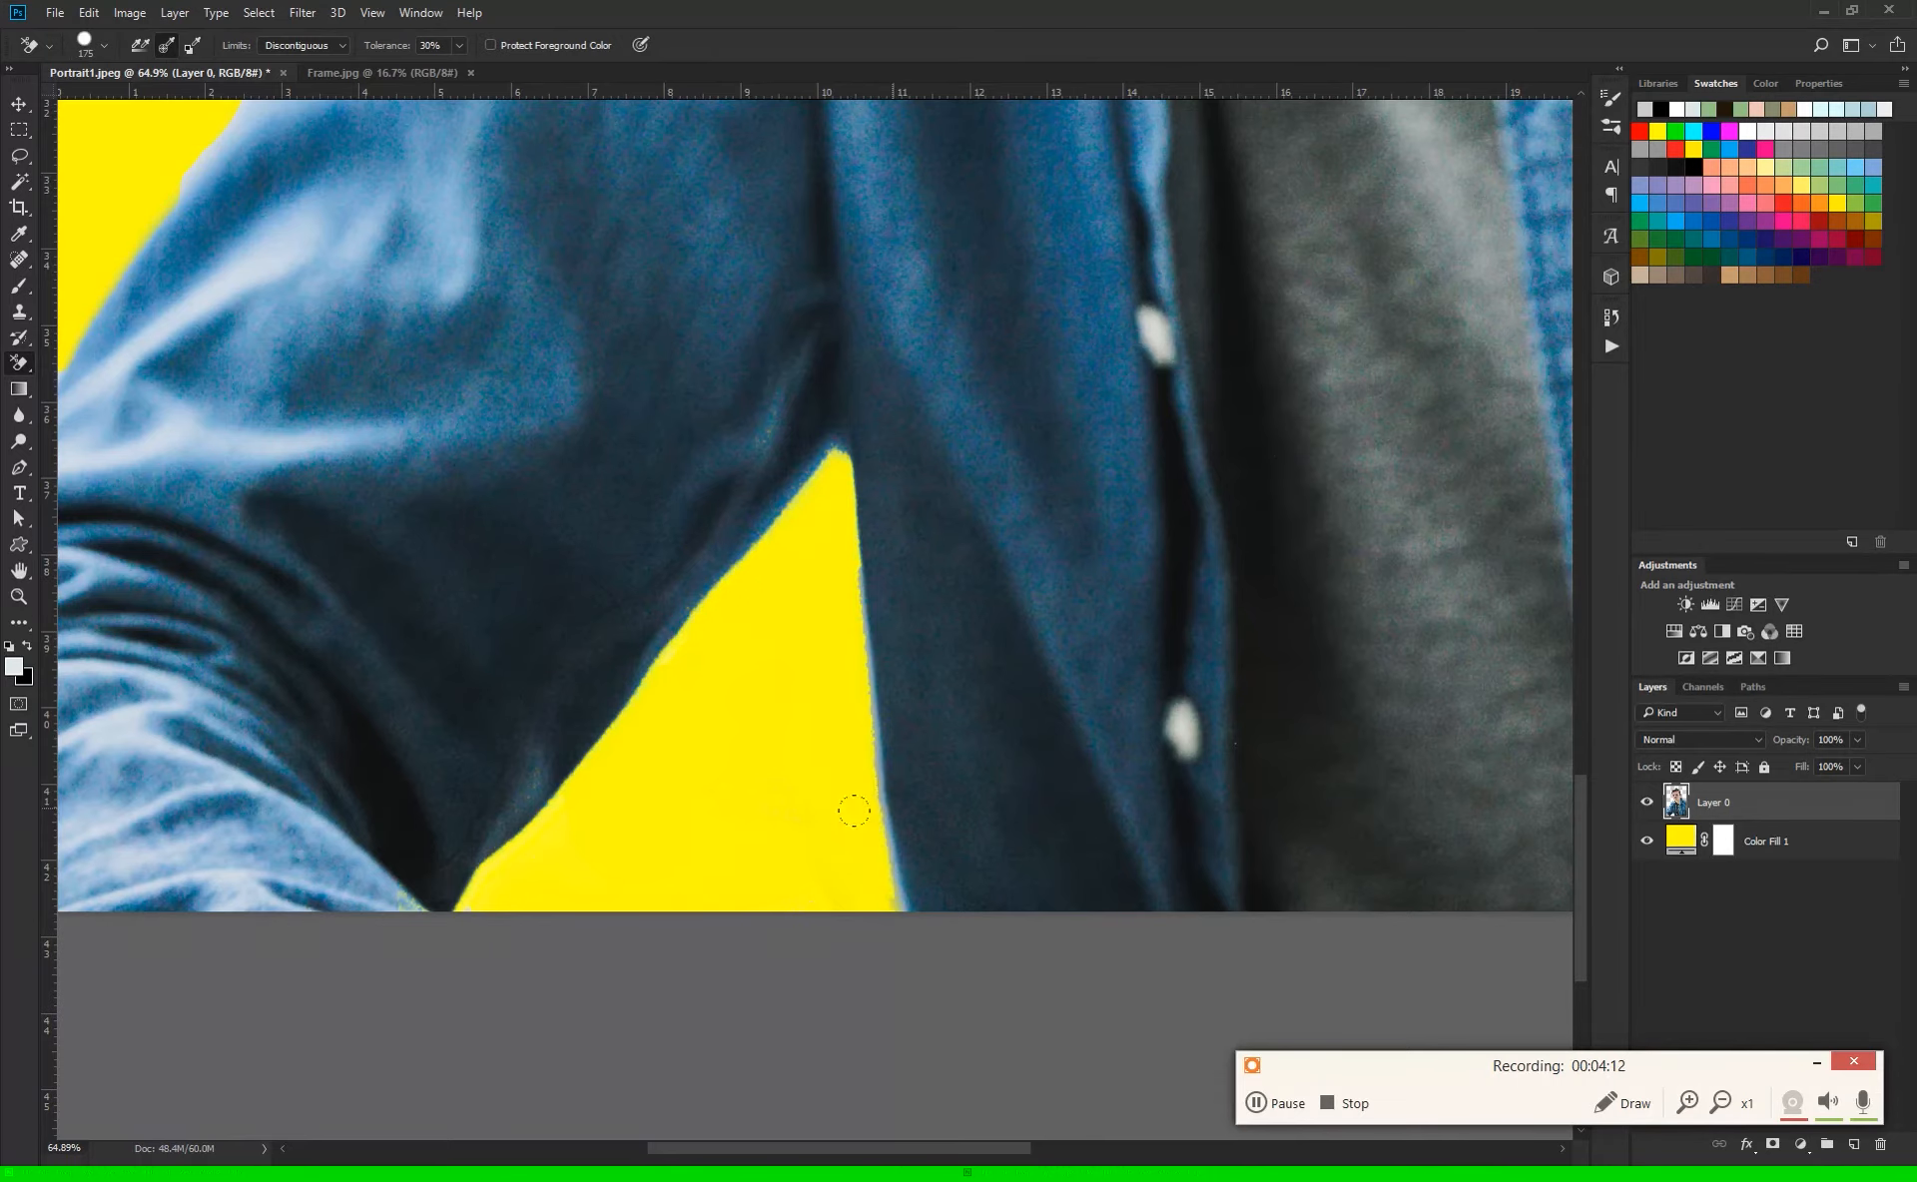
Step: Switch to the standard Eraser tool and delete the yellow color fill layer
key("ctrl+0")
right_click(19, 370)
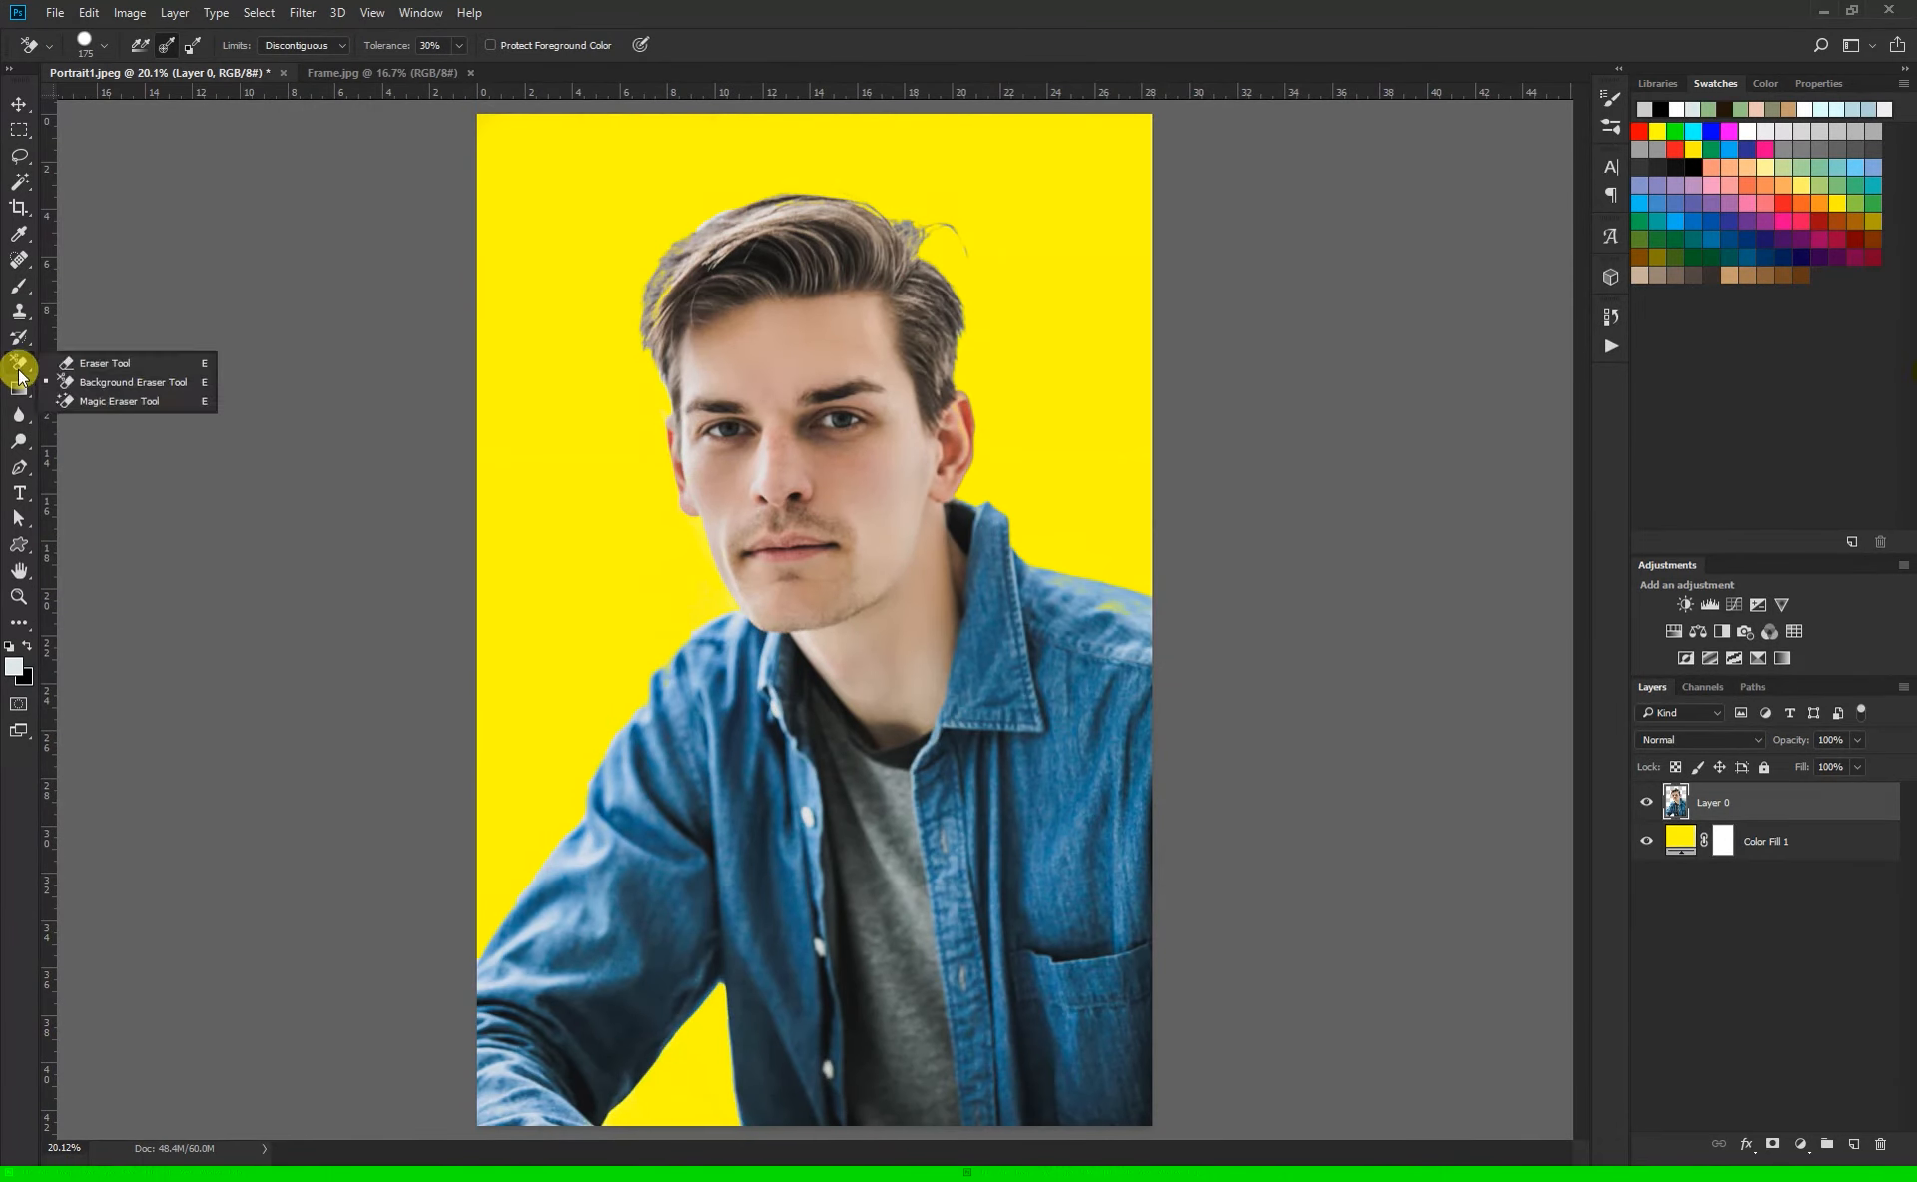
left_click(60, 364)
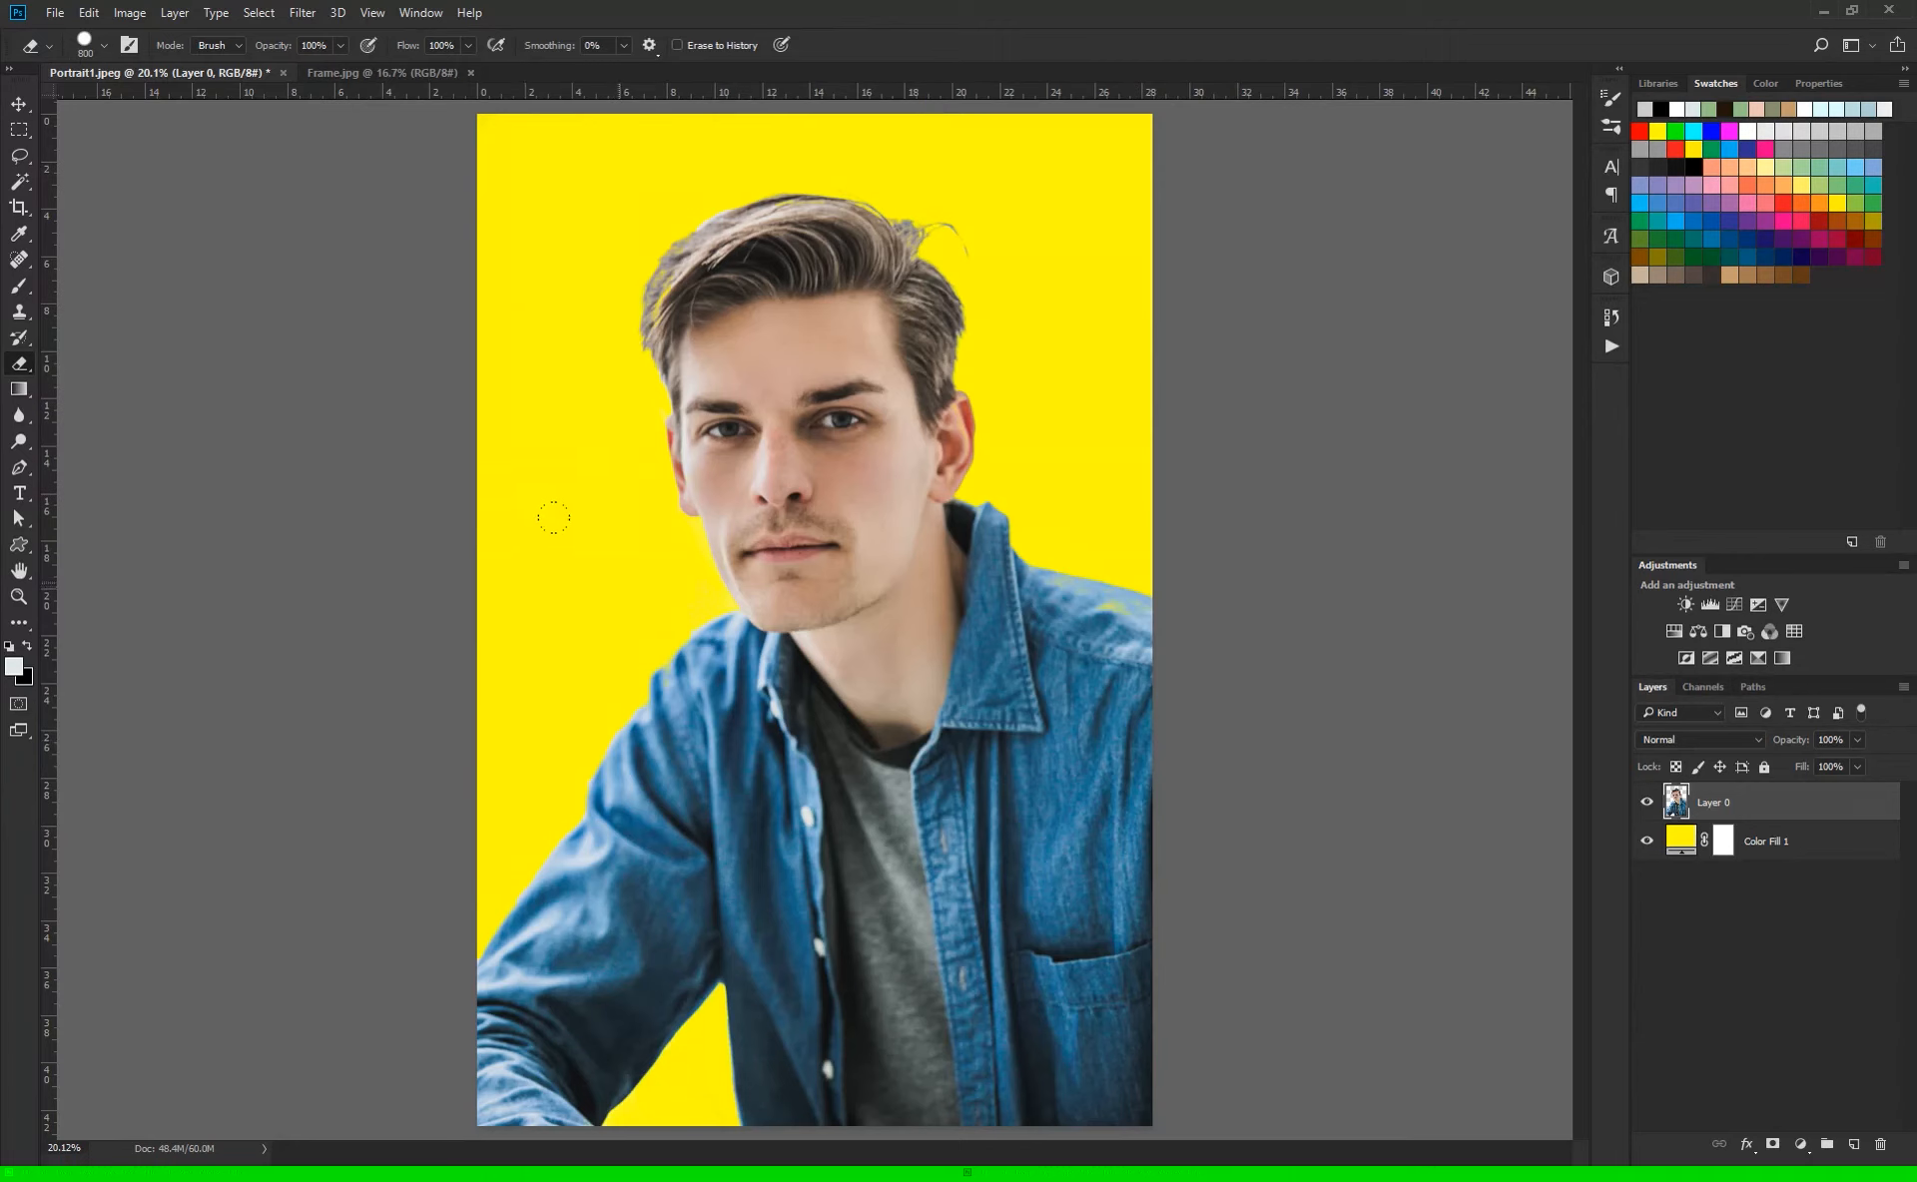
left_click_drag(1767, 843, 1881, 1141)
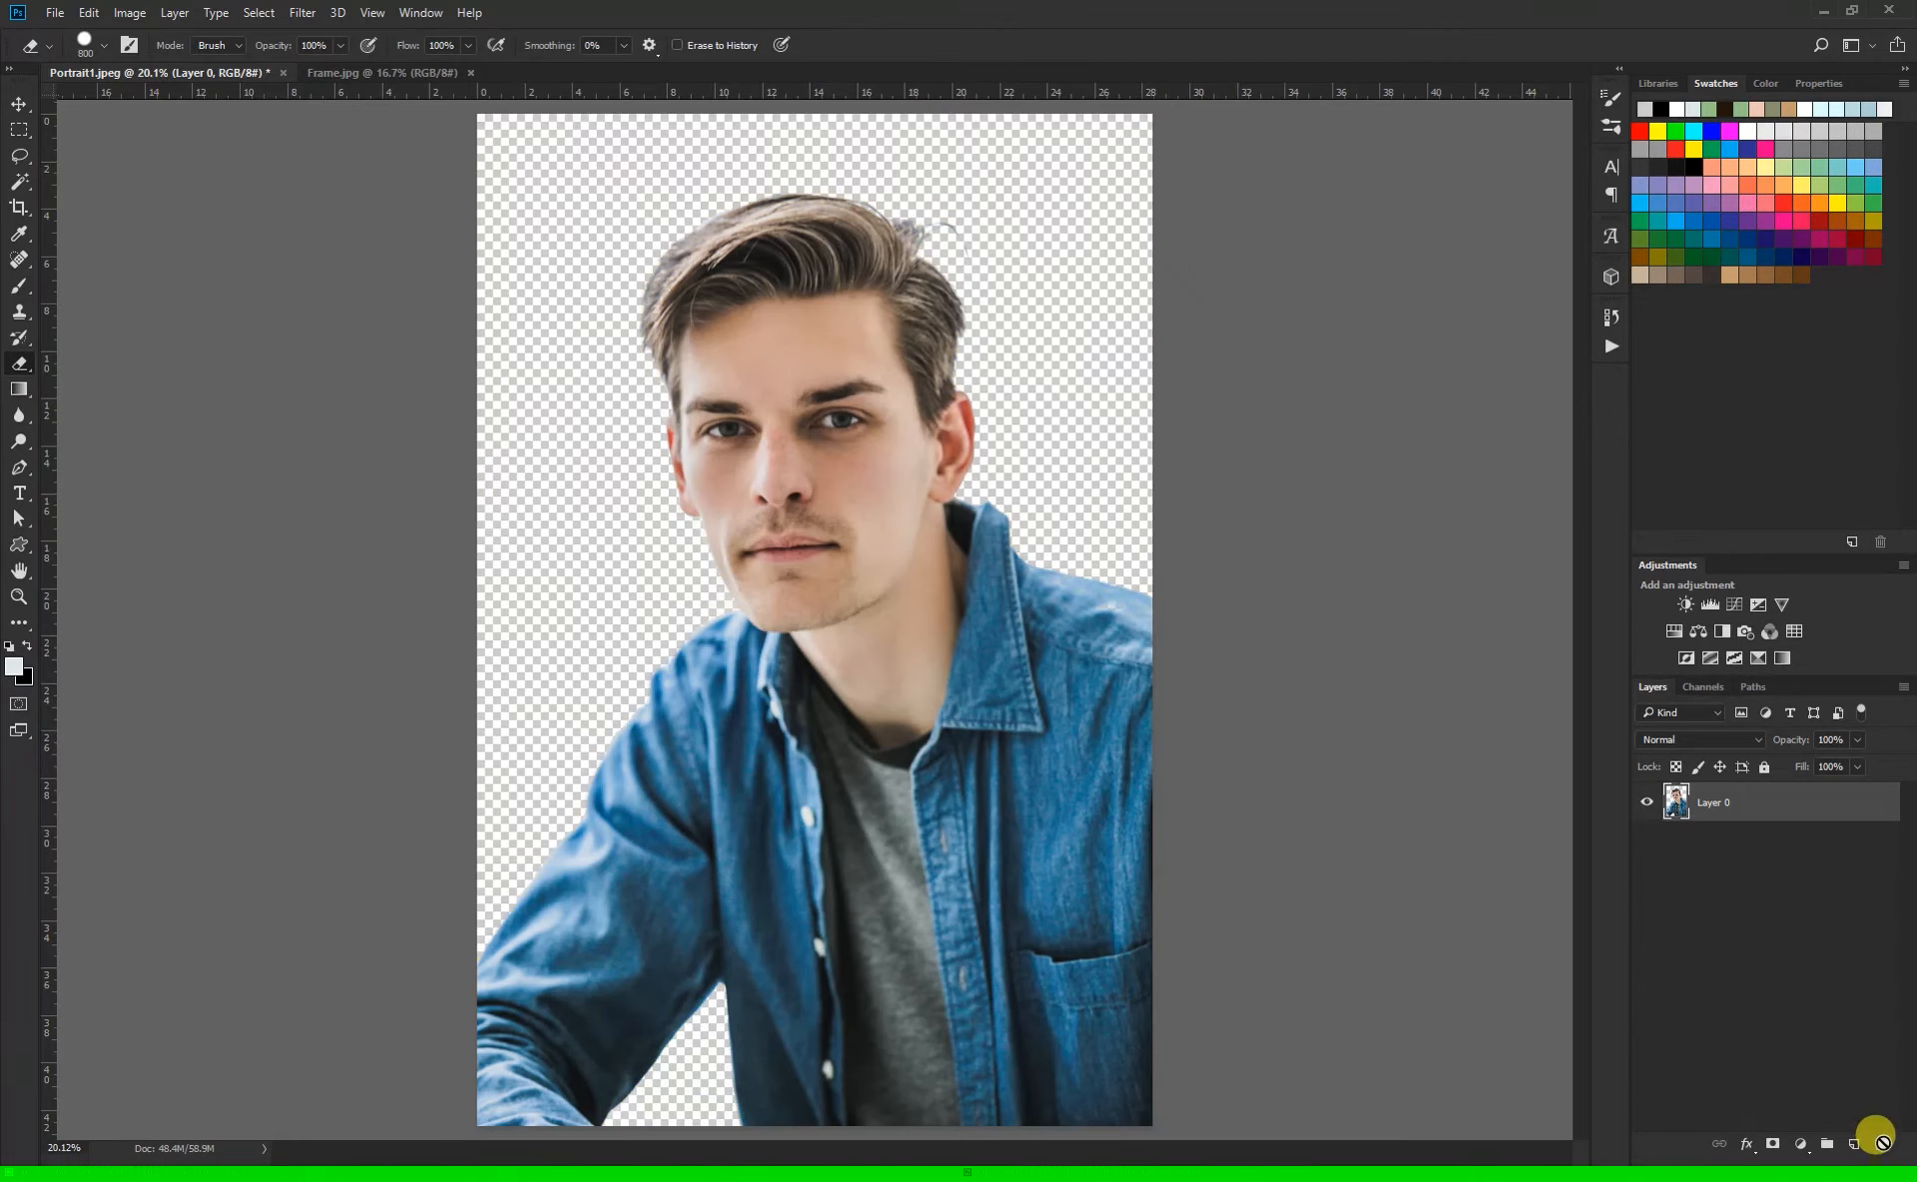
Step: Move the cut-out portrait into Frame.jpg and scale and position it to fit inside the handheld photo frame
left_click(21, 104)
left_click_drag(727, 449, 799, 548)
key("ctrl+t")
left_click_drag(565, 265, 787, 597)
left_click_drag(971, 946, 772, 519)
left_click_drag(591, 167, 659, 265)
key("Return")
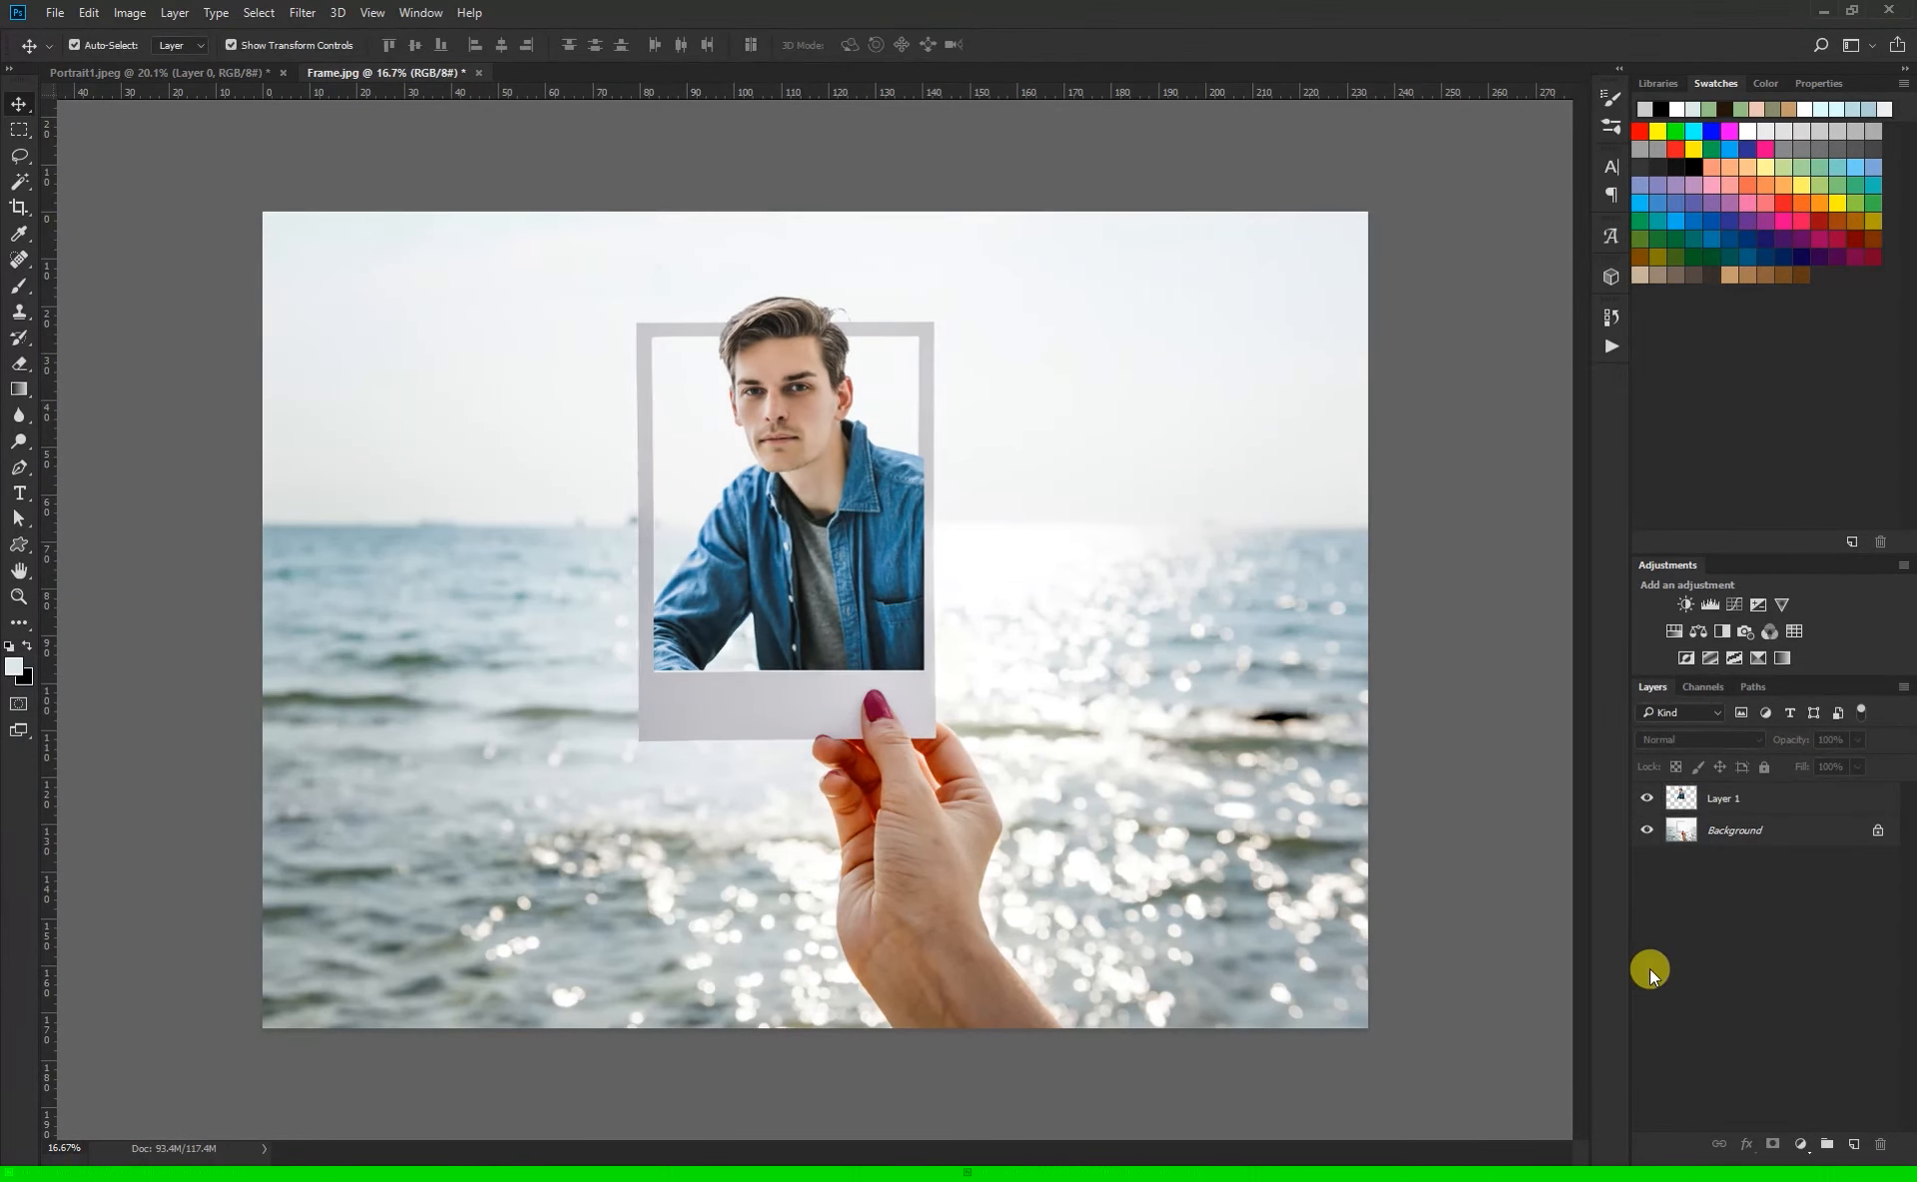
Step: Quick-export the transparent portrait from Portrait1.jpeg as a PNG
left_click(55, 12)
mouse_move(119, 280)
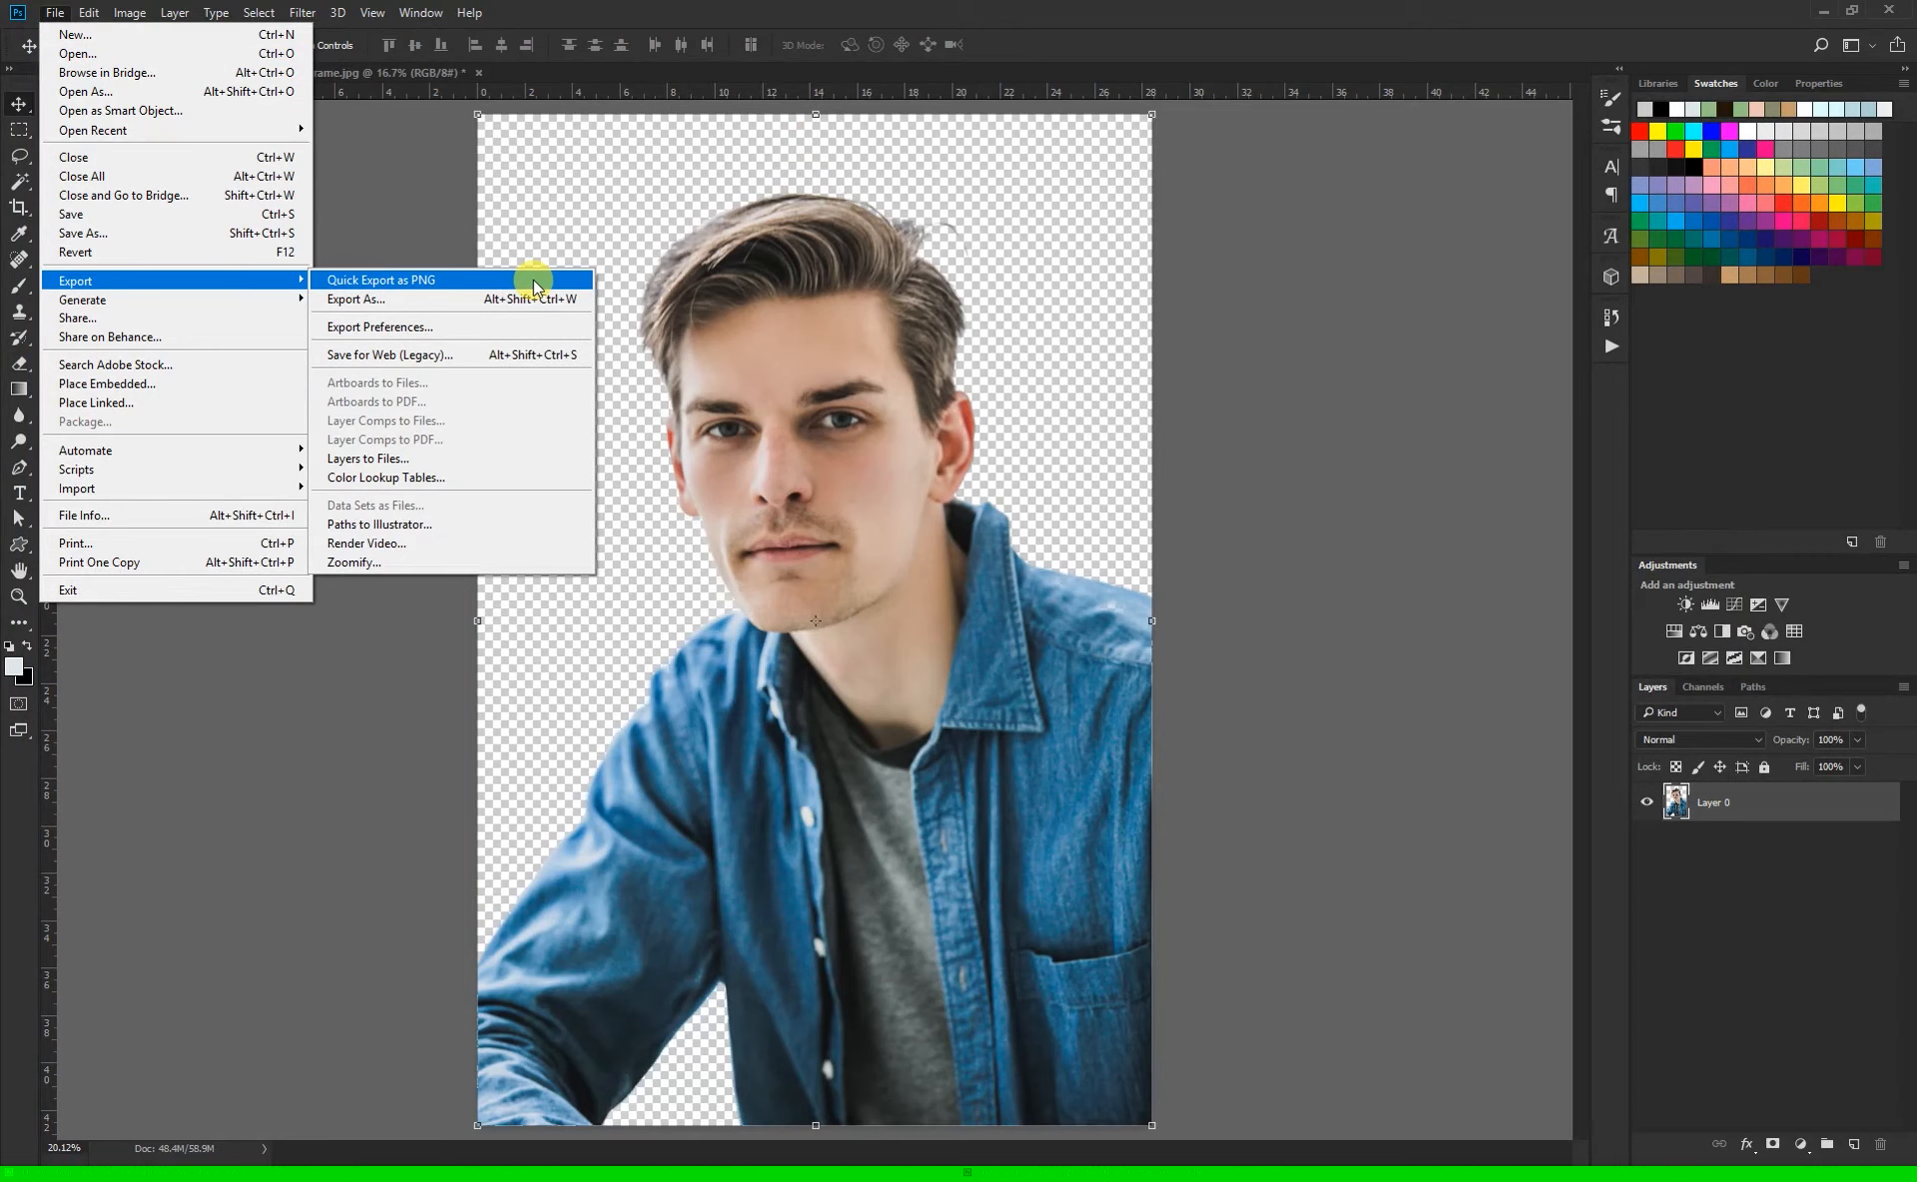